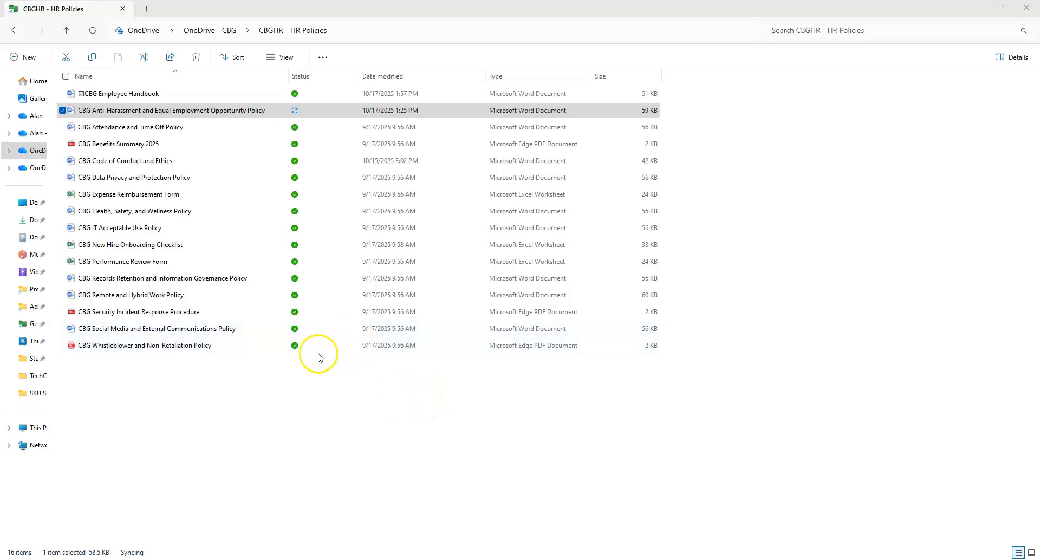
# Open the CBG Anti-Harassment and Equal Employment Opportunity Policy document and inspect its applied and available sensitivity labels.
pyautogui.click(94, 116)
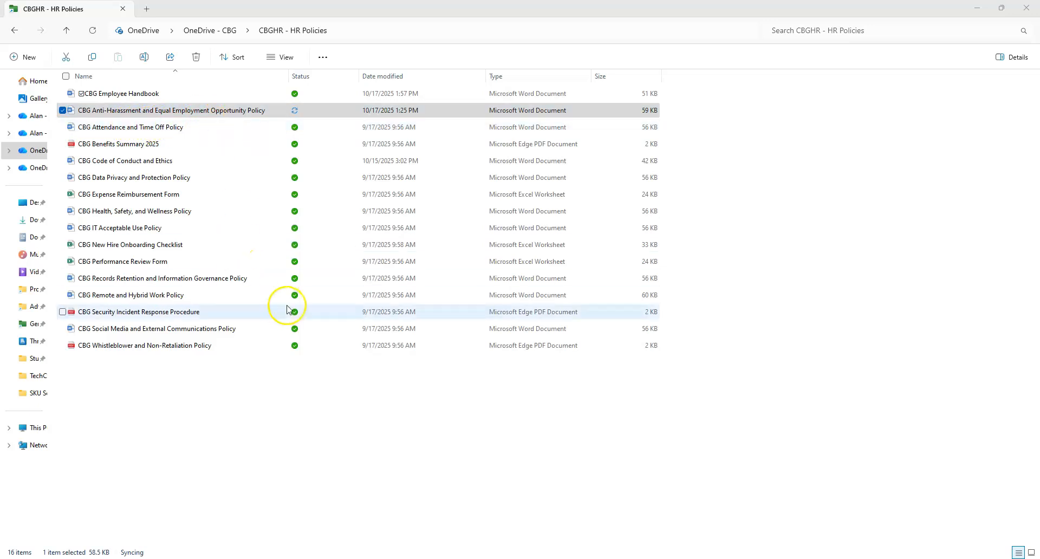
pyautogui.doubleClick(246, 111)
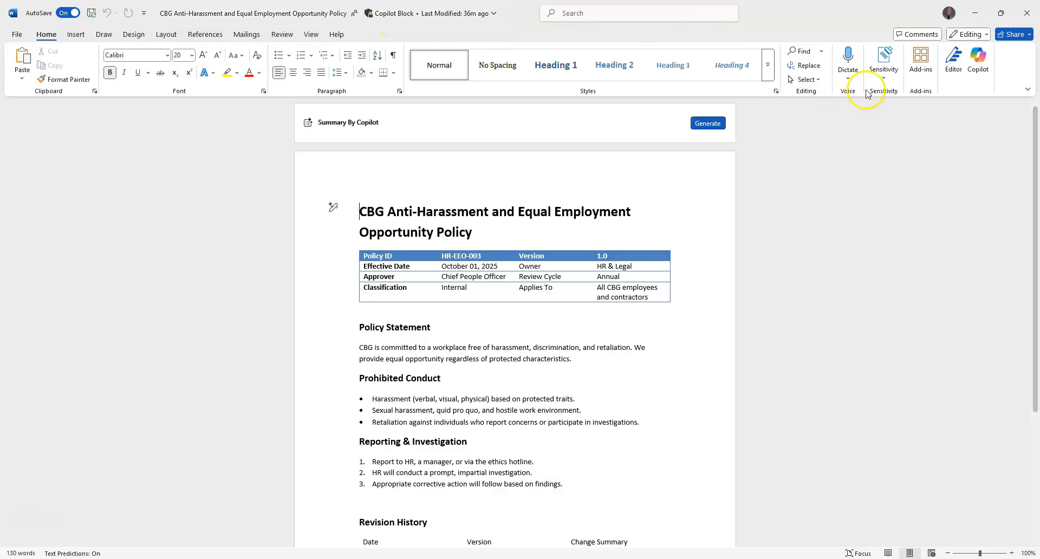
pyautogui.click(882, 78)
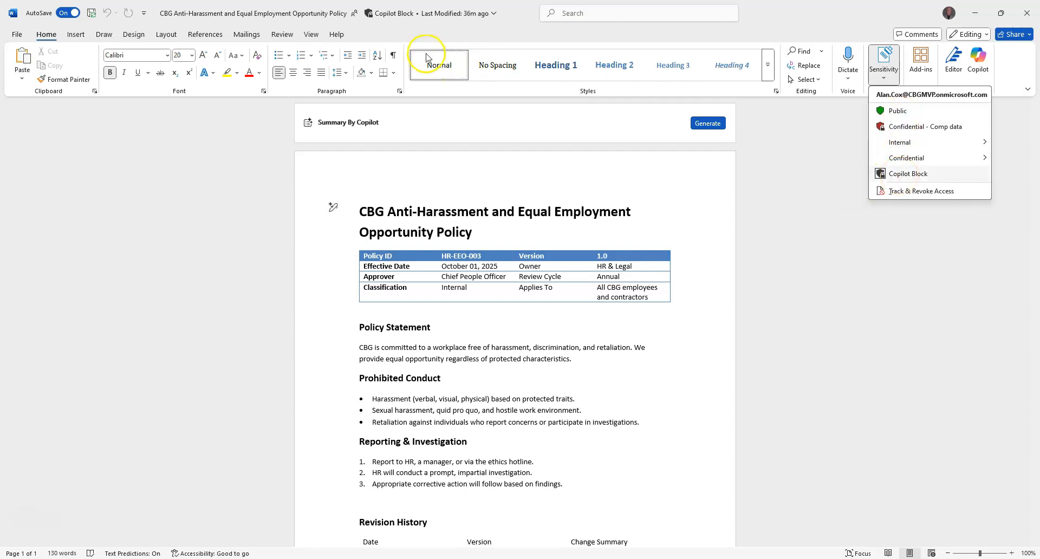
pyautogui.click(832, 255)
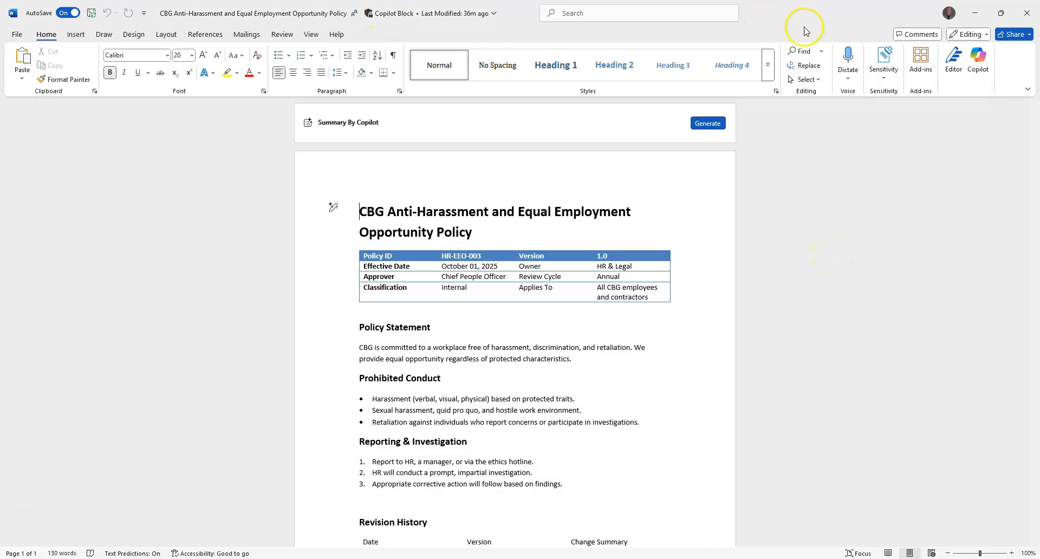
# Ask the document's Copilot to "summarize this file", reset the chat and close the document.
pyautogui.click(971, 58)
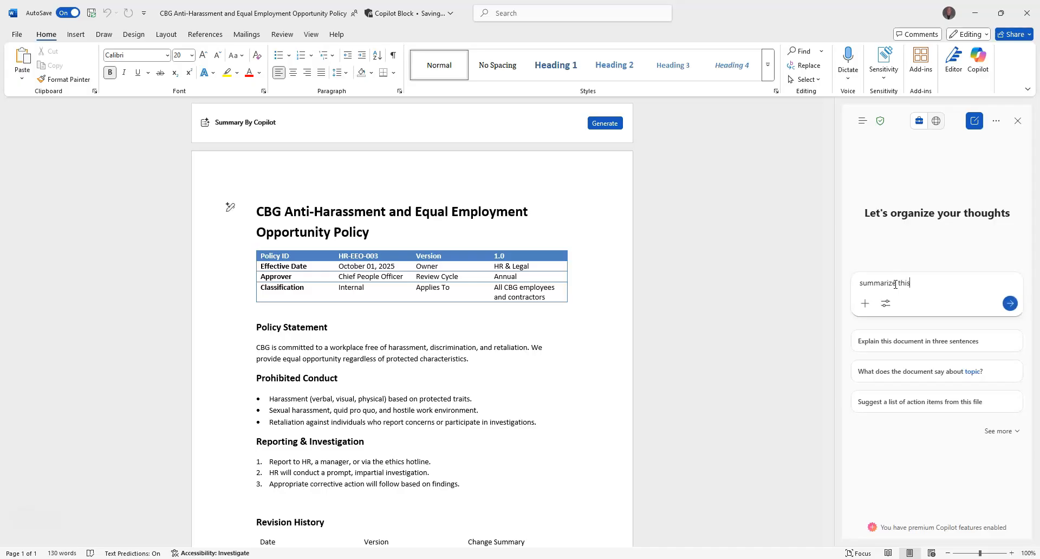
pyautogui.press('Return')
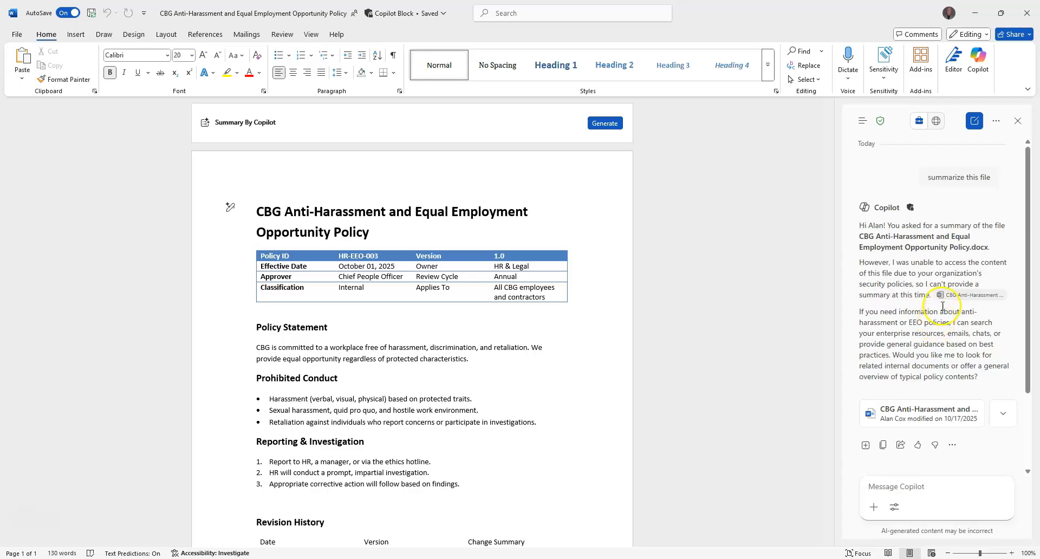
pyautogui.click(975, 121)
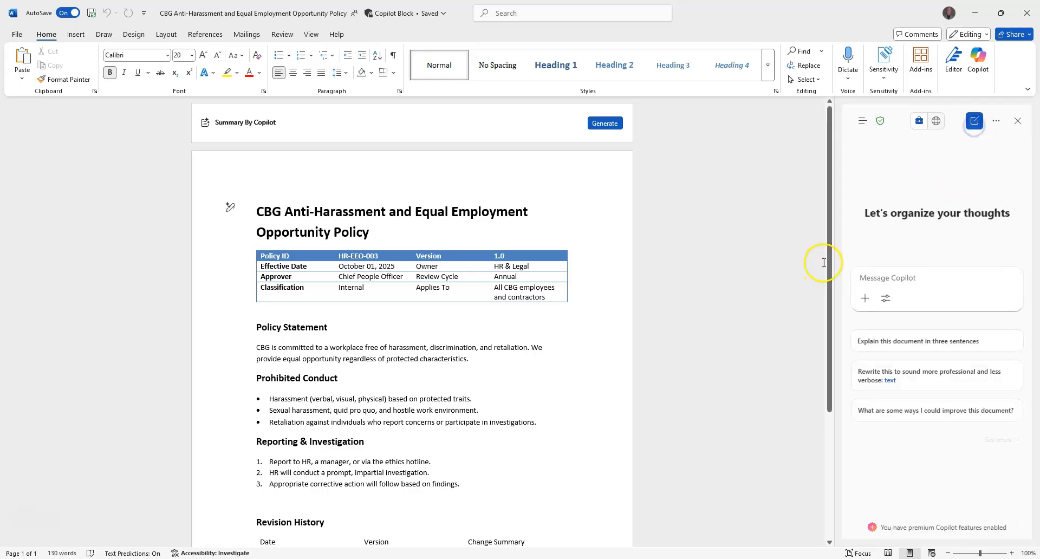
pyautogui.click(1018, 122)
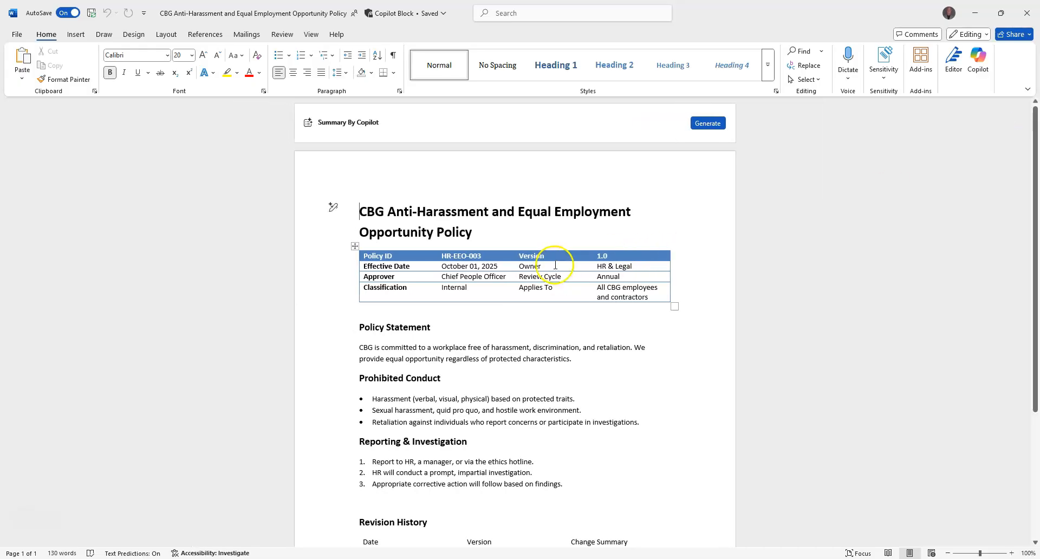
pyautogui.click(1026, 13)
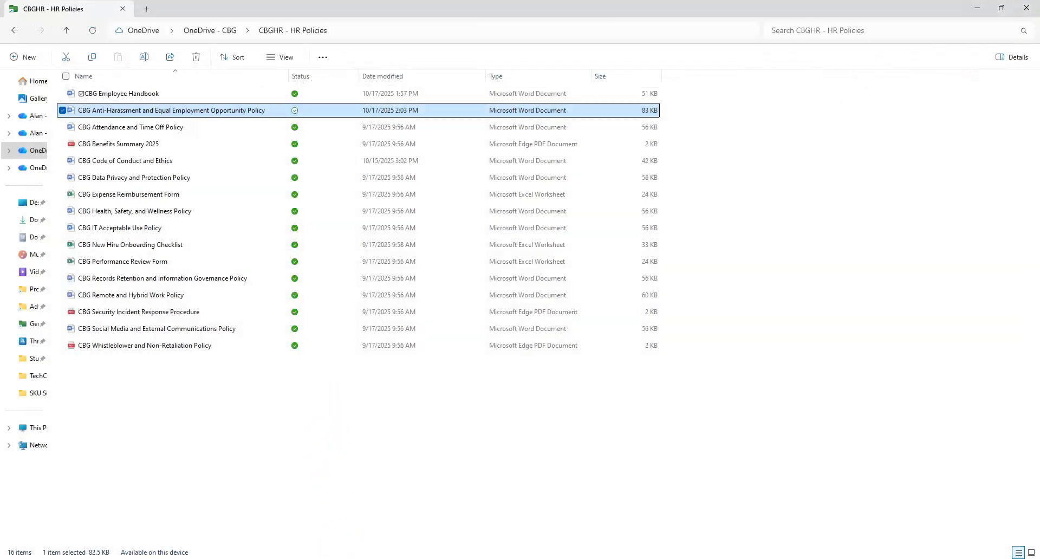
# Switch to M365 Copilot and ask it to summarize the referenced file CBG Anti-Harassment and Equal Employment Opportunity Policy.docx.
pyautogui.click(390, 431)
pyautogui.click(451, 260)
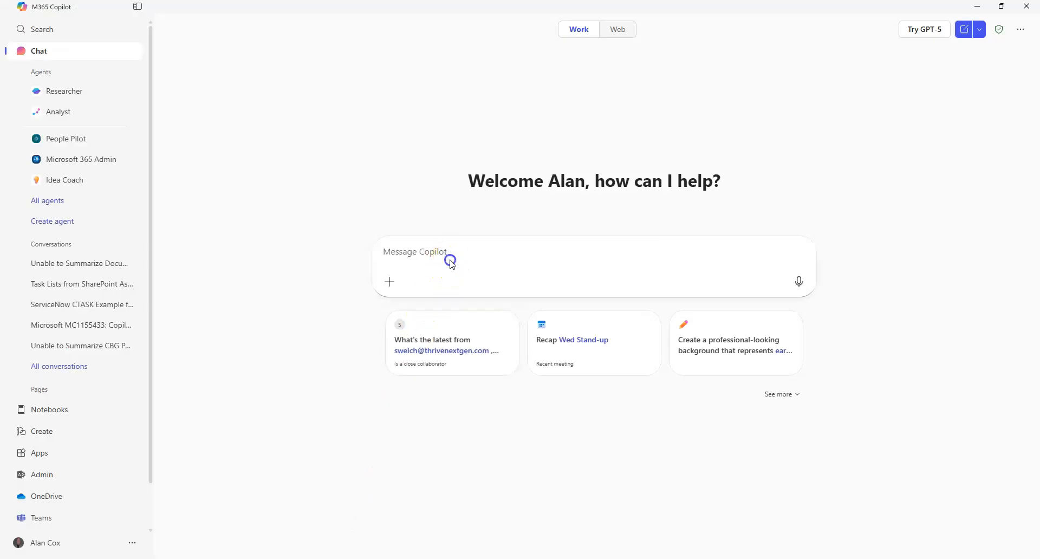
pyautogui.write('summarize /')
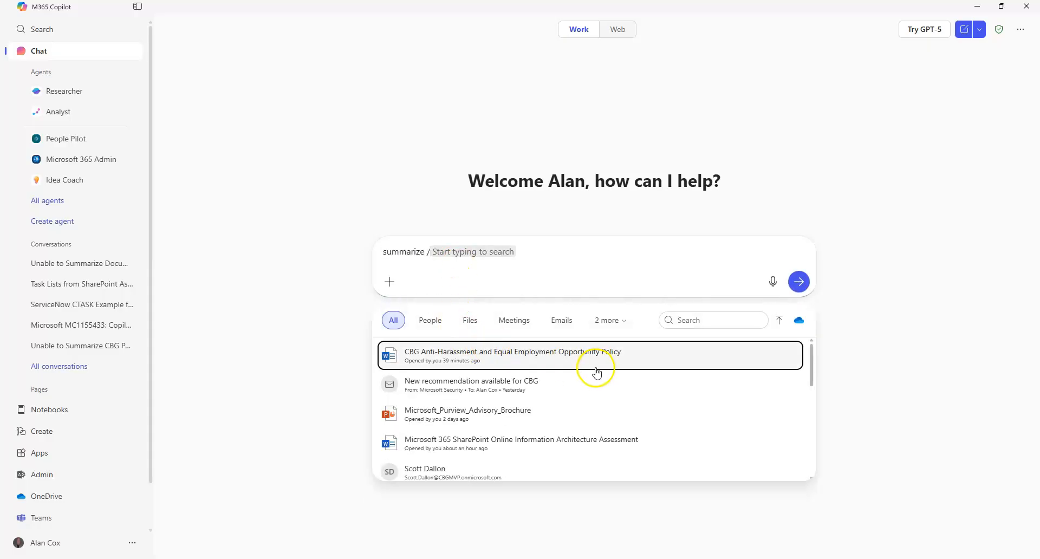
pyautogui.click(564, 363)
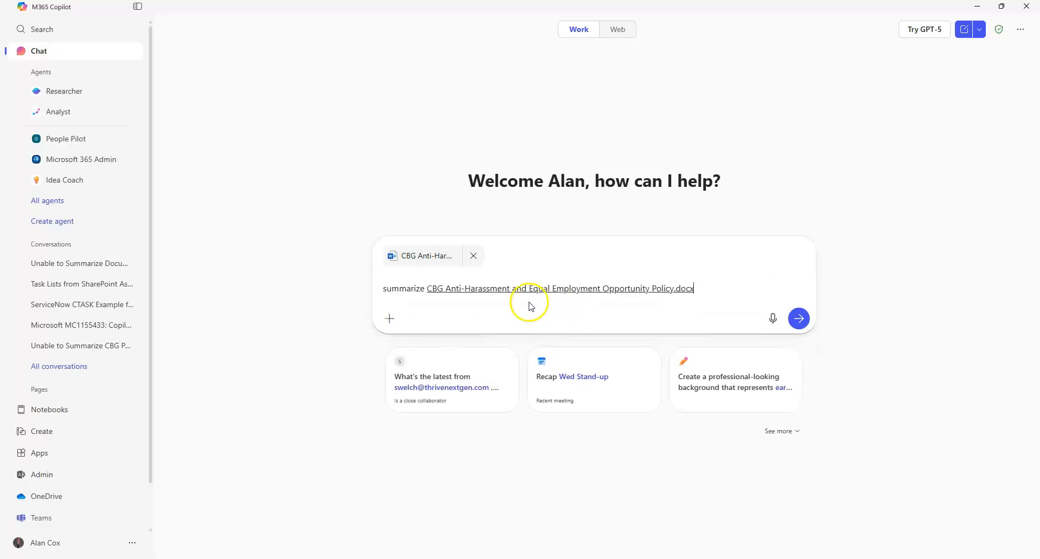
pyautogui.click(800, 319)
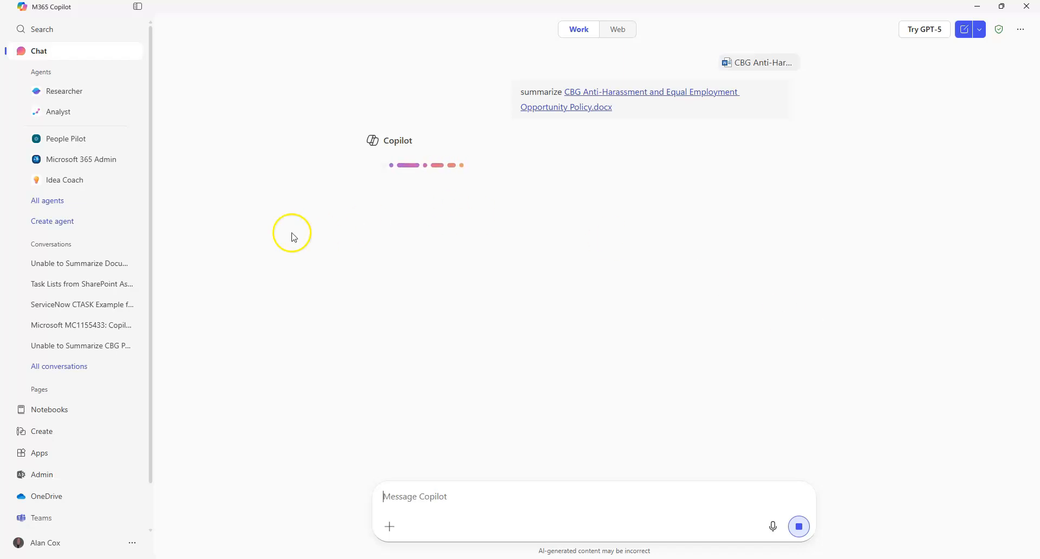
# Highlight the sentence about the organization's security policies in Copilot's reply and start a new chat.
pyautogui.click(130, 243)
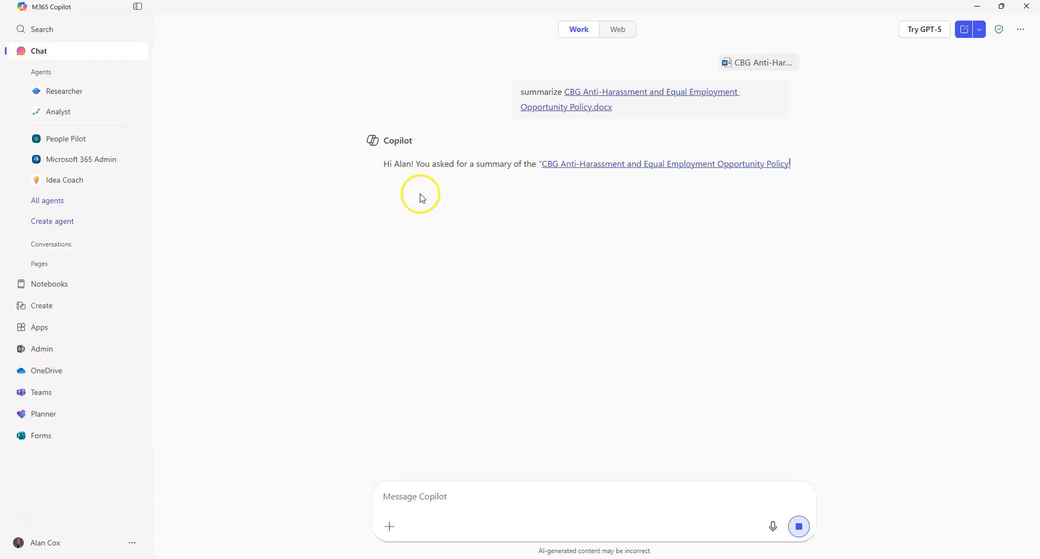
pyautogui.moveTo(450, 187); pyautogui.dragTo(556, 185)
pyautogui.moveTo(670, 183); pyautogui.dragTo(752, 202)
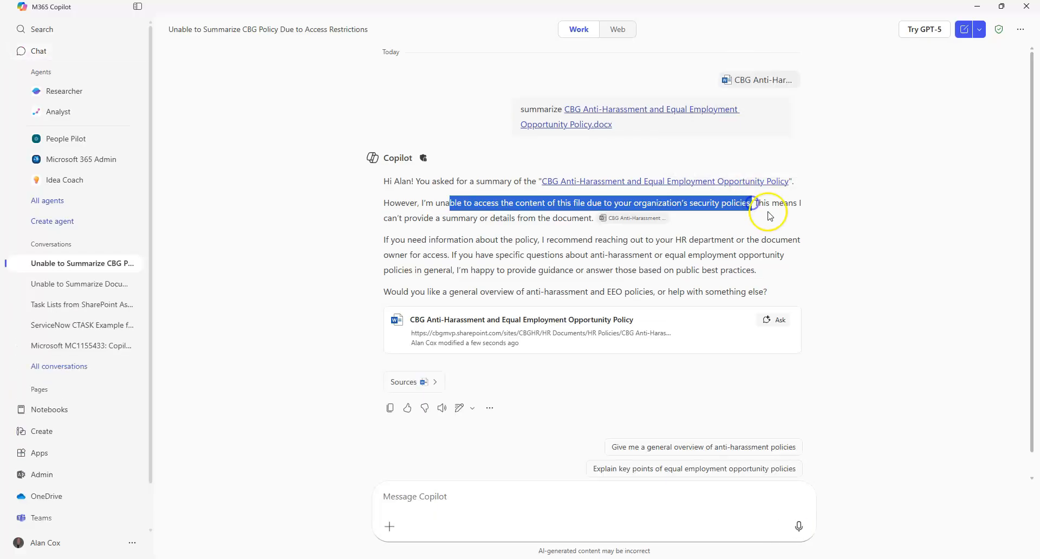
pyautogui.click(965, 34)
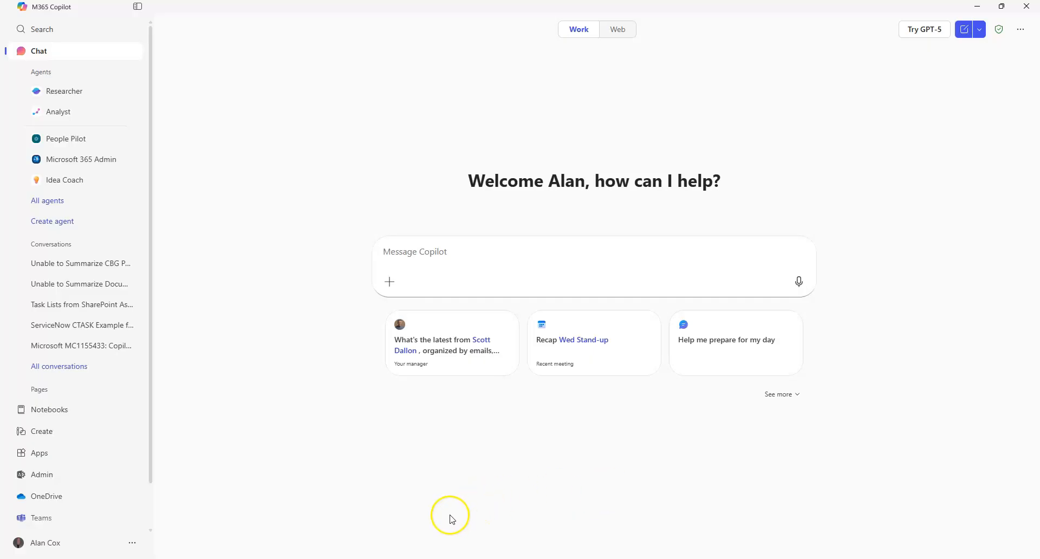
# Reopen the CBG Anti-Harassment and Equal Employment Opportunity Policy document in Word and set its sensitivity label to Public.
pyautogui.moveTo(318, 547)
pyautogui.click(322, 515)
pyautogui.doubleClick(183, 112)
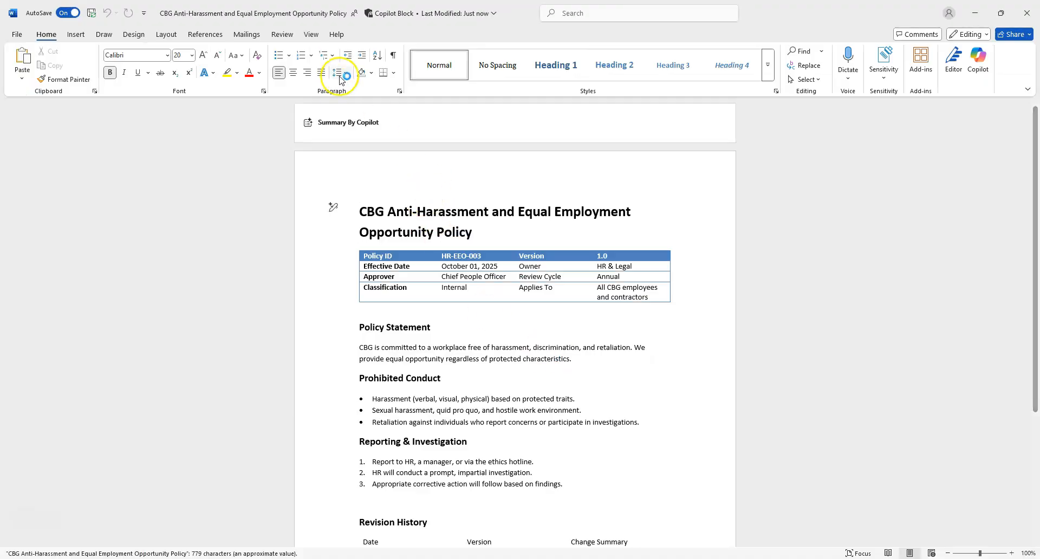
pyautogui.click(884, 79)
pyautogui.click(897, 110)
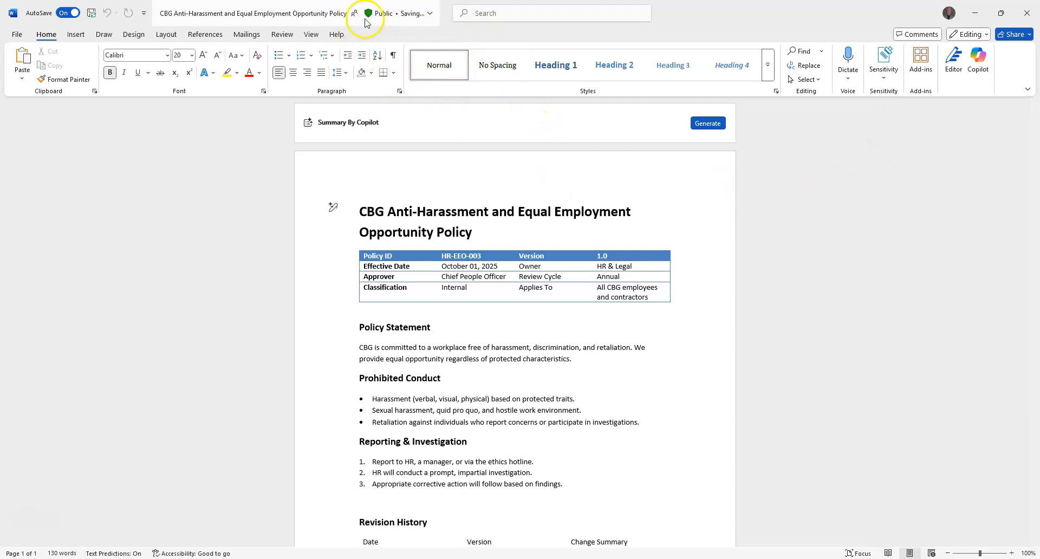
# Ask Copilot to "summarize this file" with the Public label applied, and start a new chat.
pyautogui.click(975, 64)
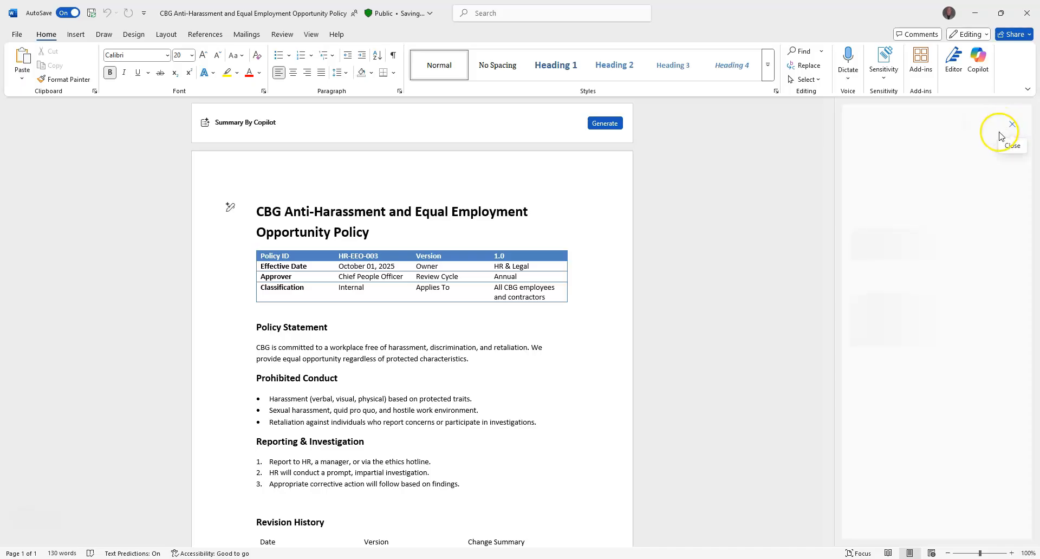
pyautogui.click(921, 291)
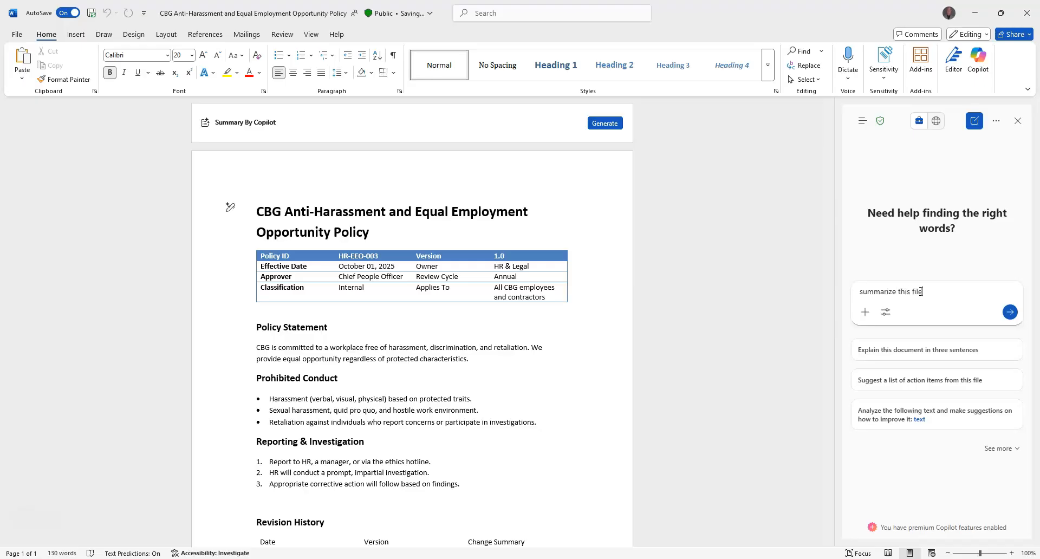
pyautogui.write('summarize this file')
pyautogui.press('Return')
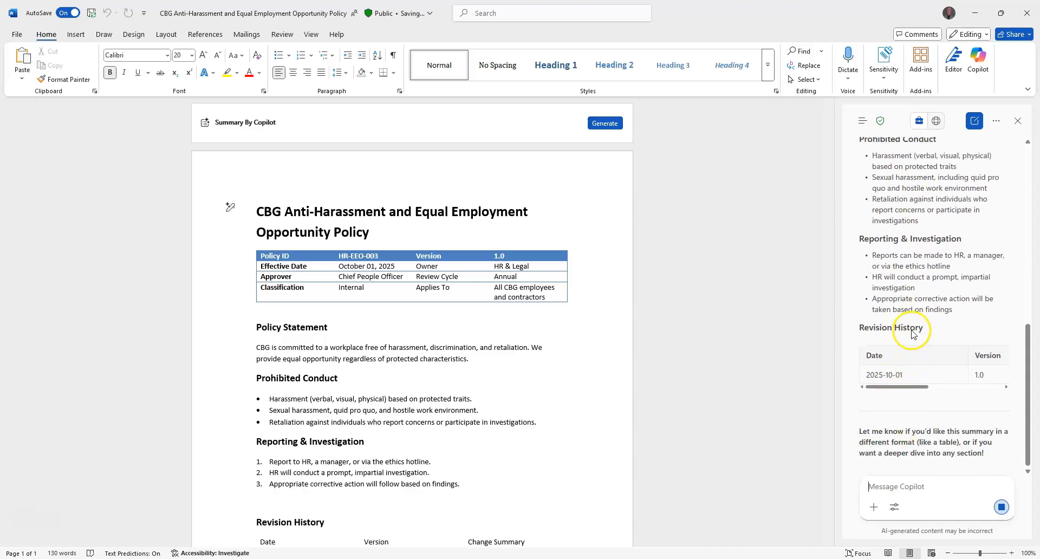
pyautogui.click(974, 120)
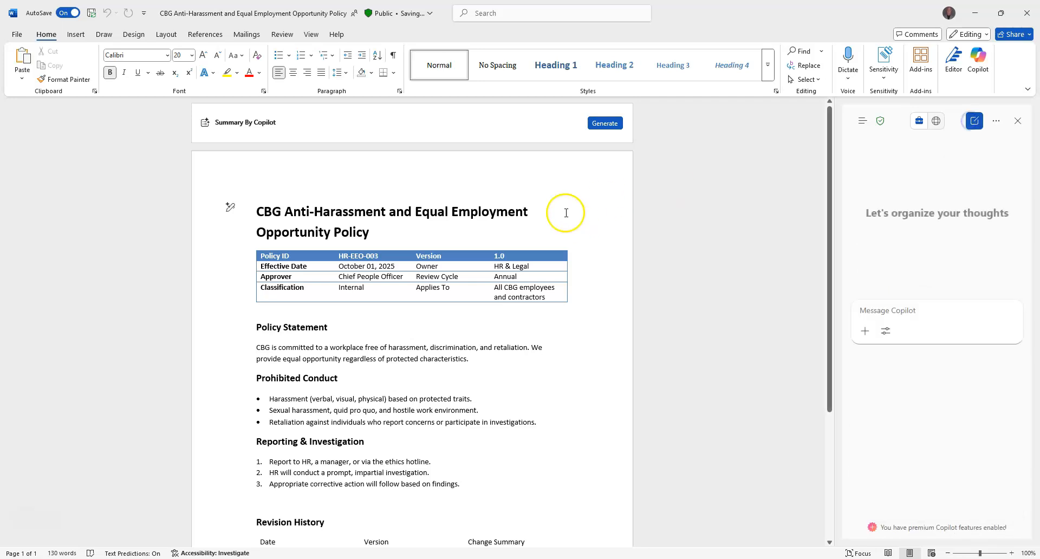
# Set the document's sensitivity label back to Copilot Block, refresh the Copilot chat and close the document.
pyautogui.click(429, 13)
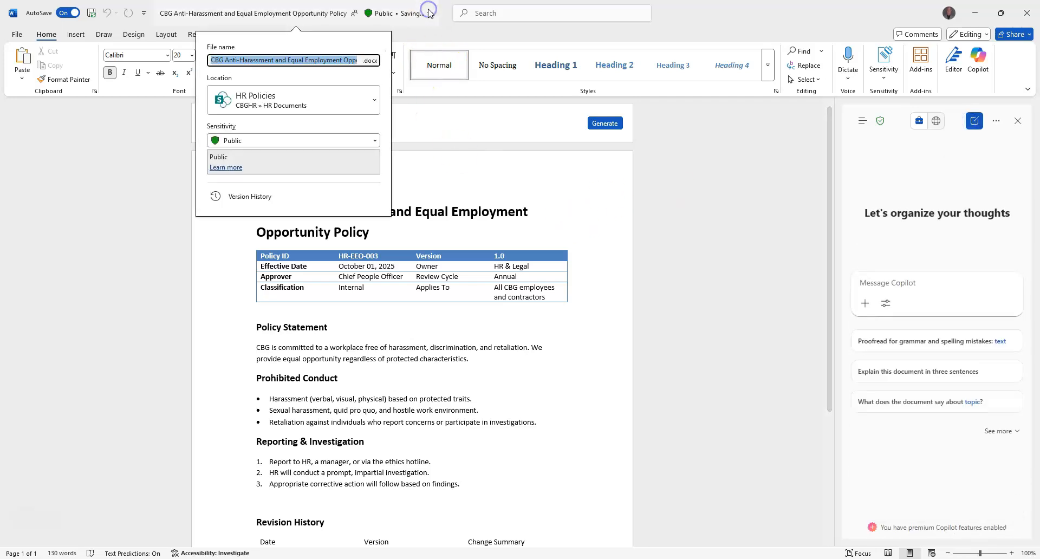
pyautogui.click(274, 140)
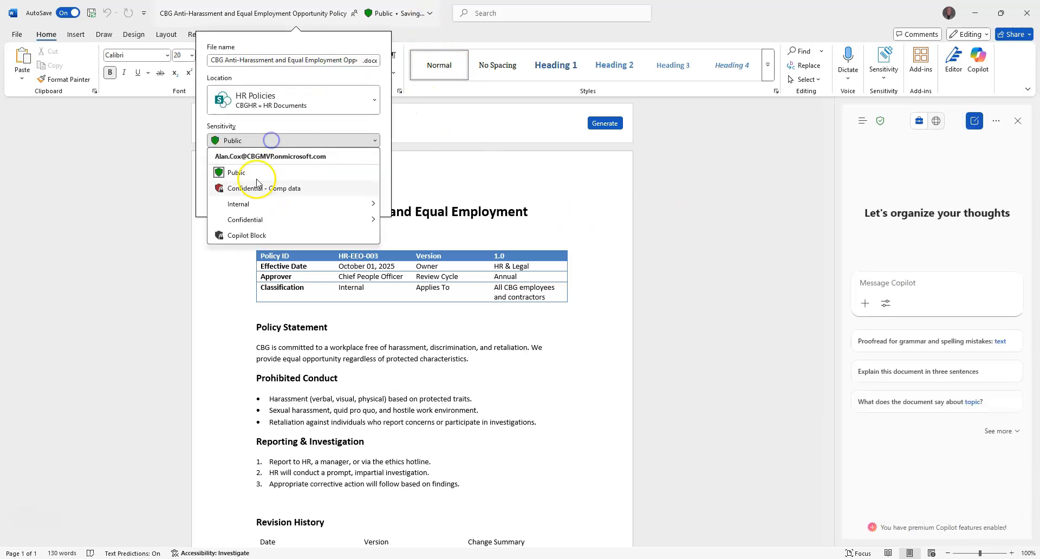
pyautogui.click(244, 236)
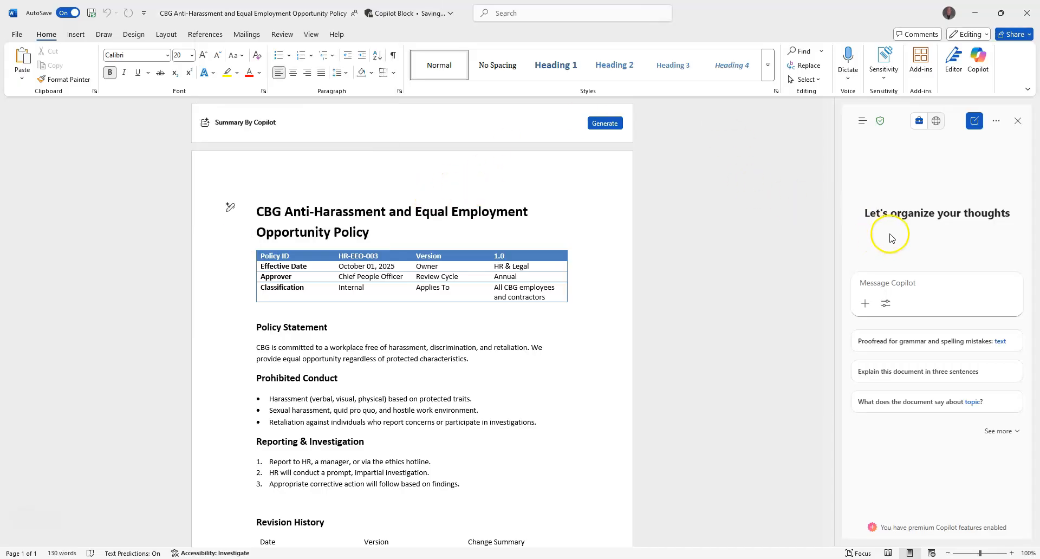
pyautogui.click(976, 124)
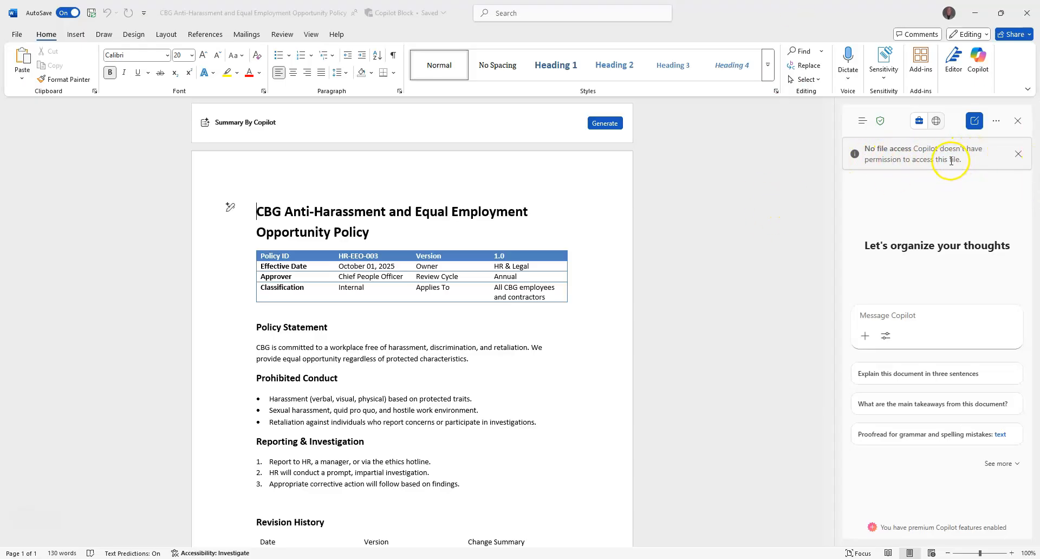
pyautogui.click(1027, 13)
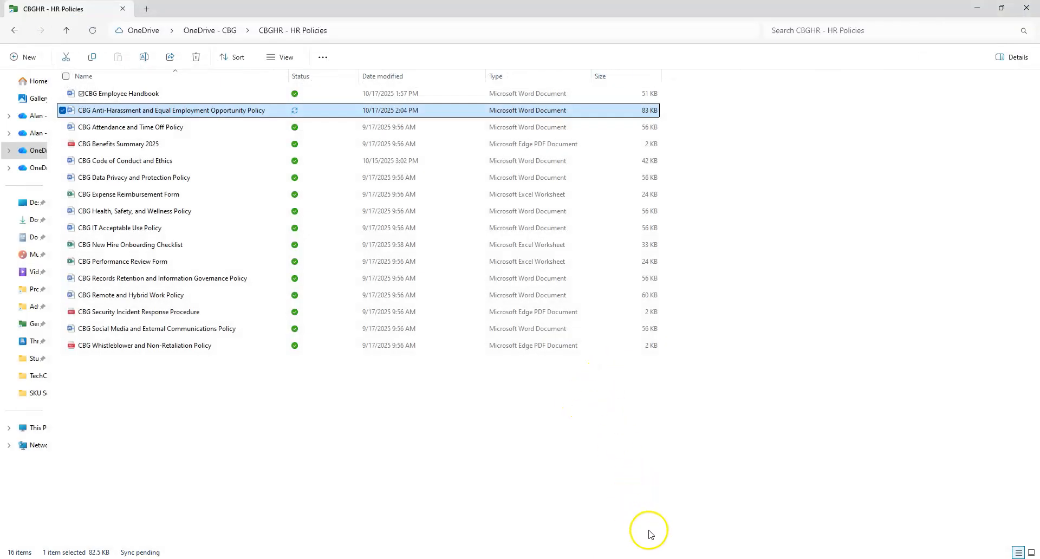
# Switch to Microsoft Purview in the browser and open the sensitivity labels list under Information Protection.
pyautogui.moveTo(656, 552)
pyautogui.click(607, 520)
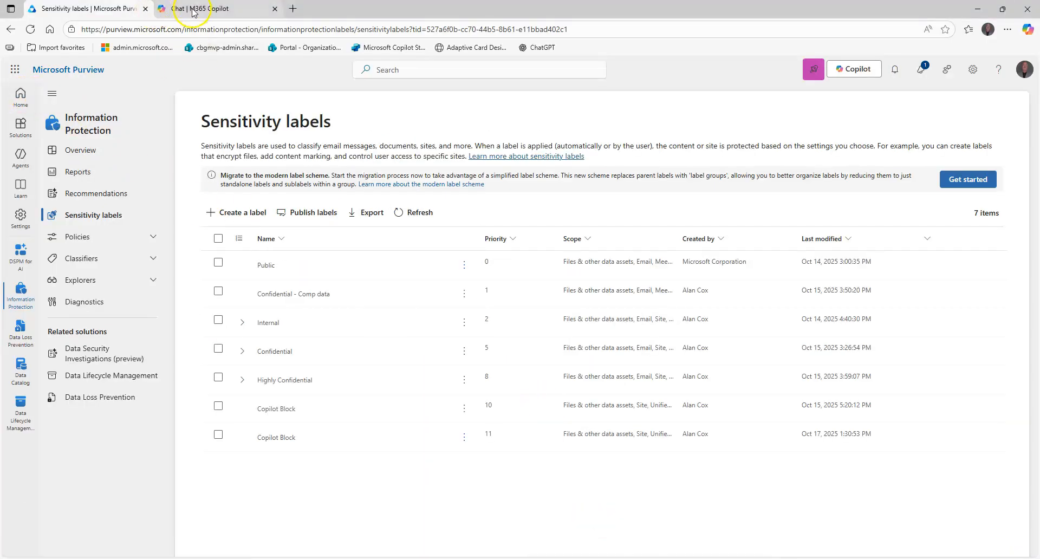
pyautogui.click(21, 95)
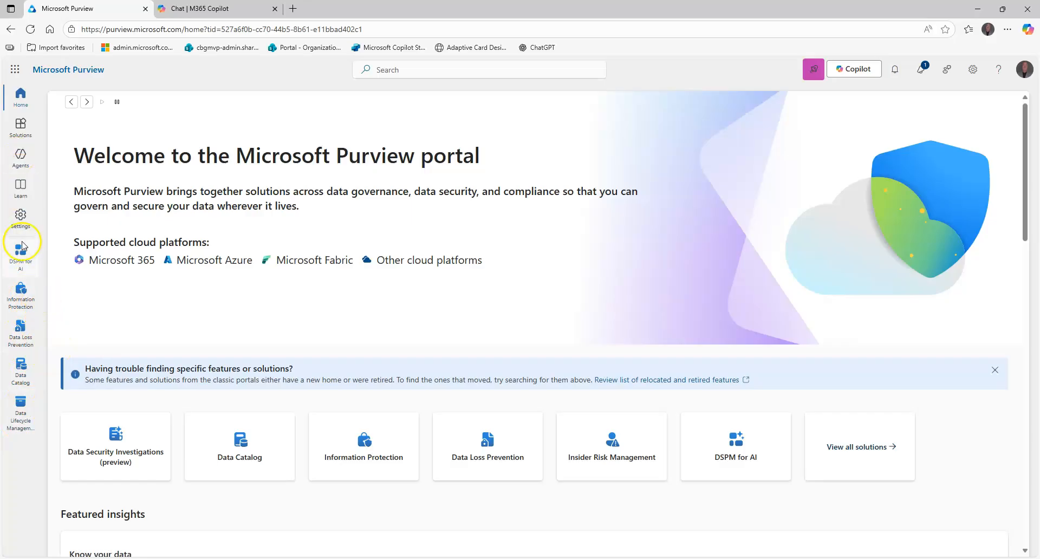
pyautogui.click(18, 298)
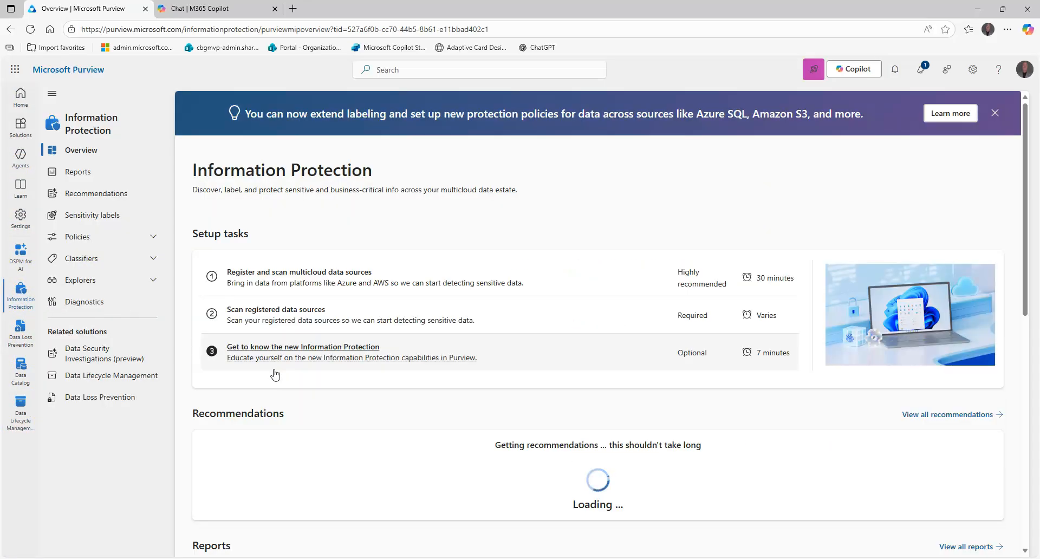
pyautogui.scroll(-7, 275, 374)
pyautogui.scroll(5, 260, 325)
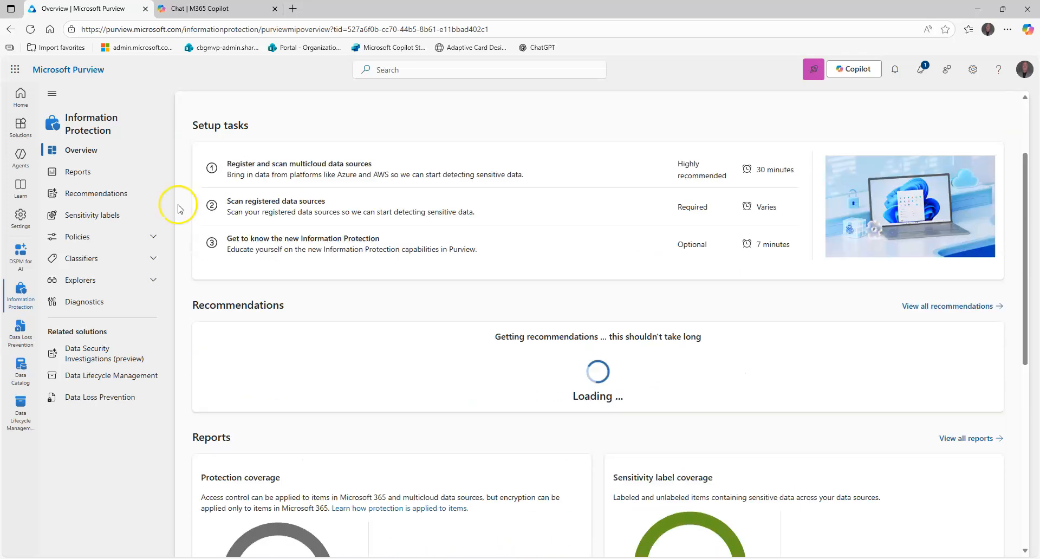
pyautogui.click(87, 213)
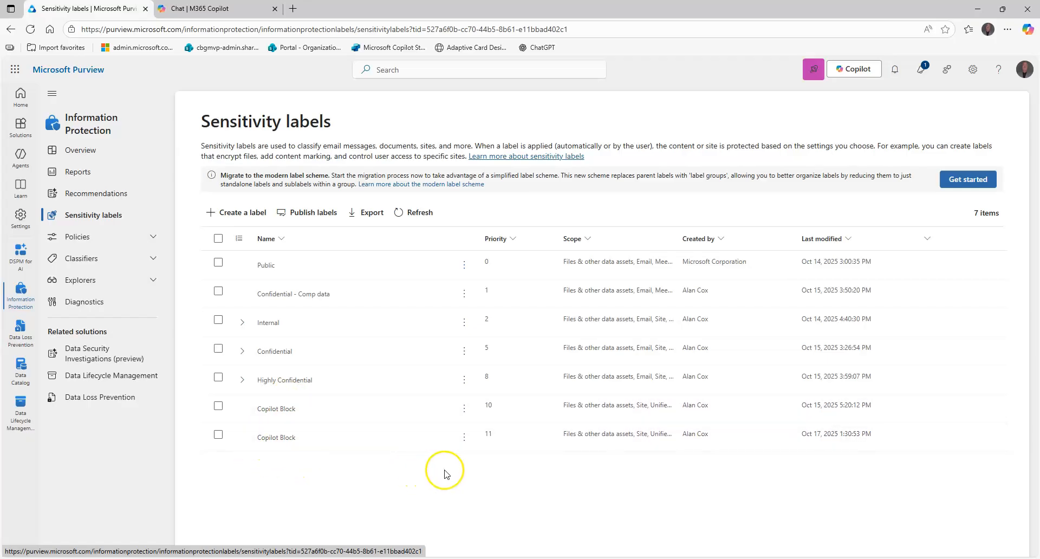
# Delete the Copilot Block sensitivity label that has priority 11 and confirm the deletion.
pyautogui.click(465, 437)
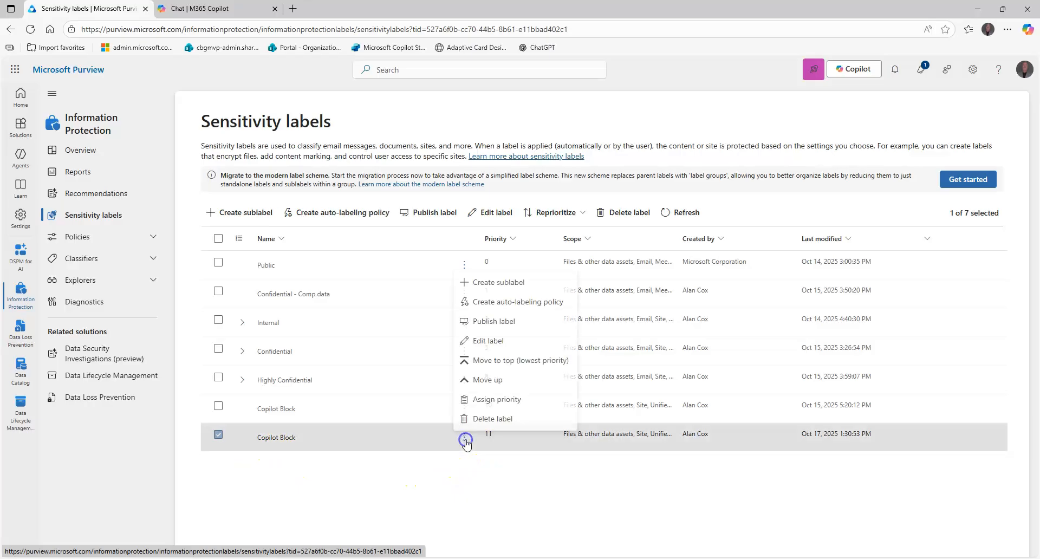
pyautogui.click(491, 417)
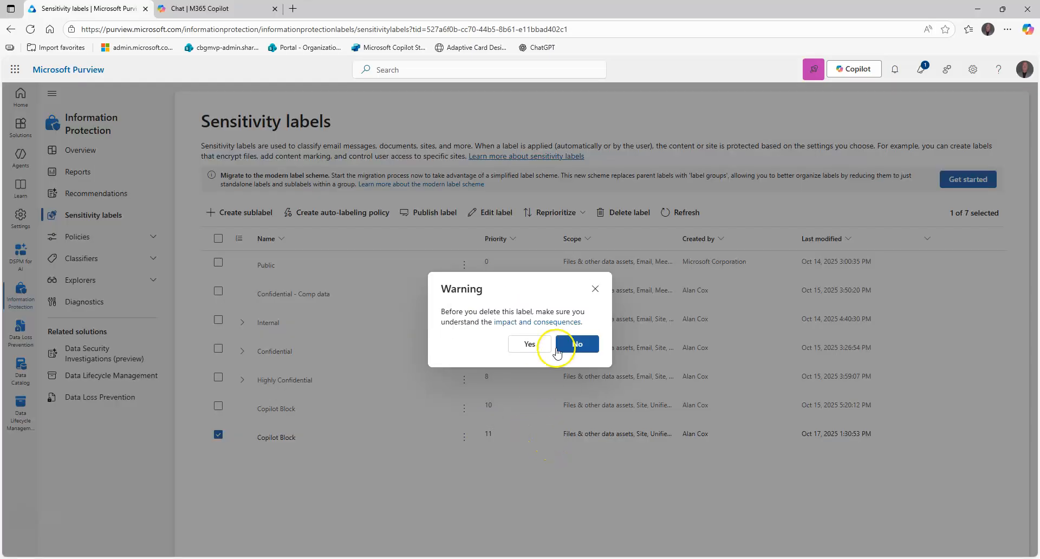
pyautogui.click(529, 344)
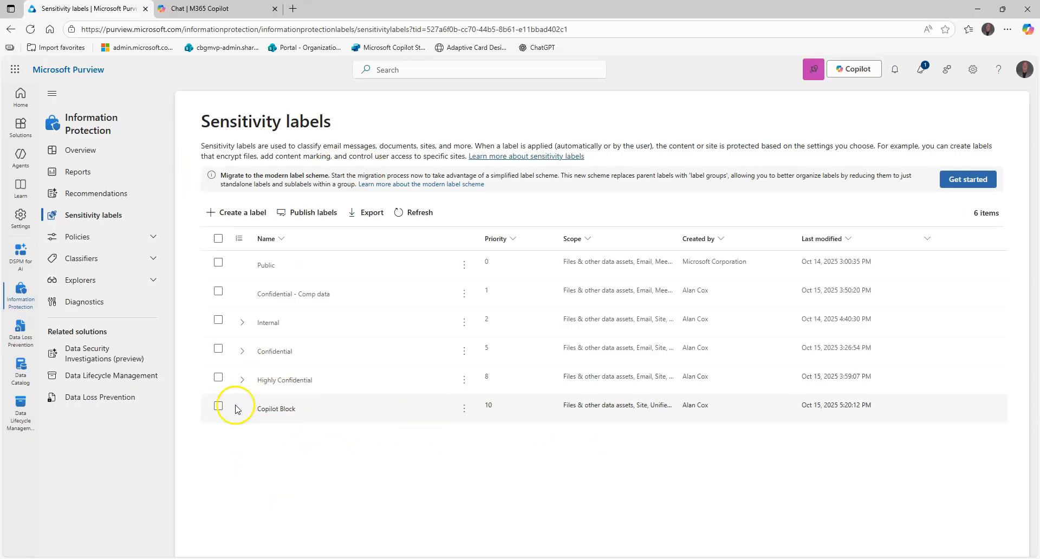
# Start a new sensitivity label and set both its name and display name to "Copilot Block Label".
pyautogui.click(287, 410)
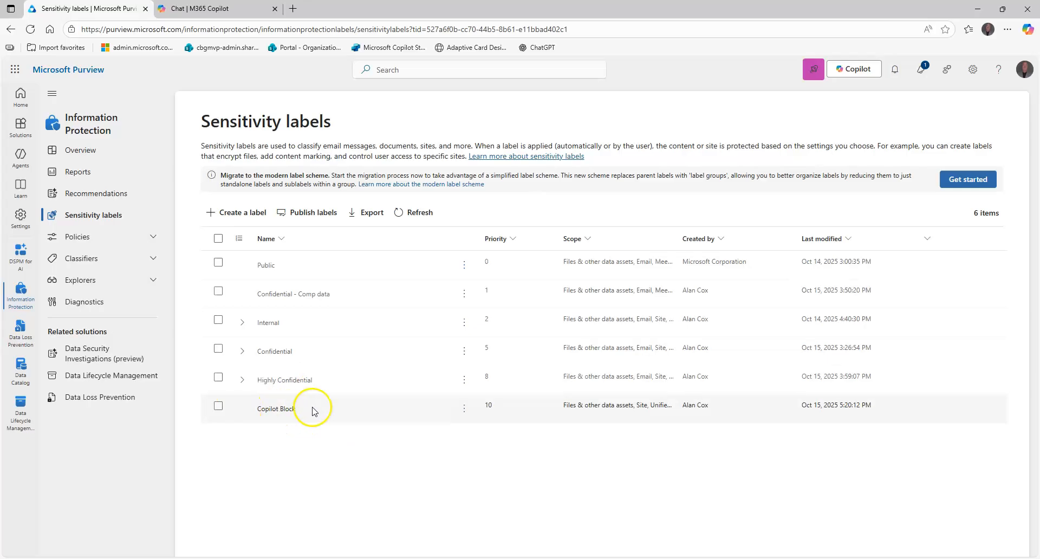
pyautogui.click(252, 217)
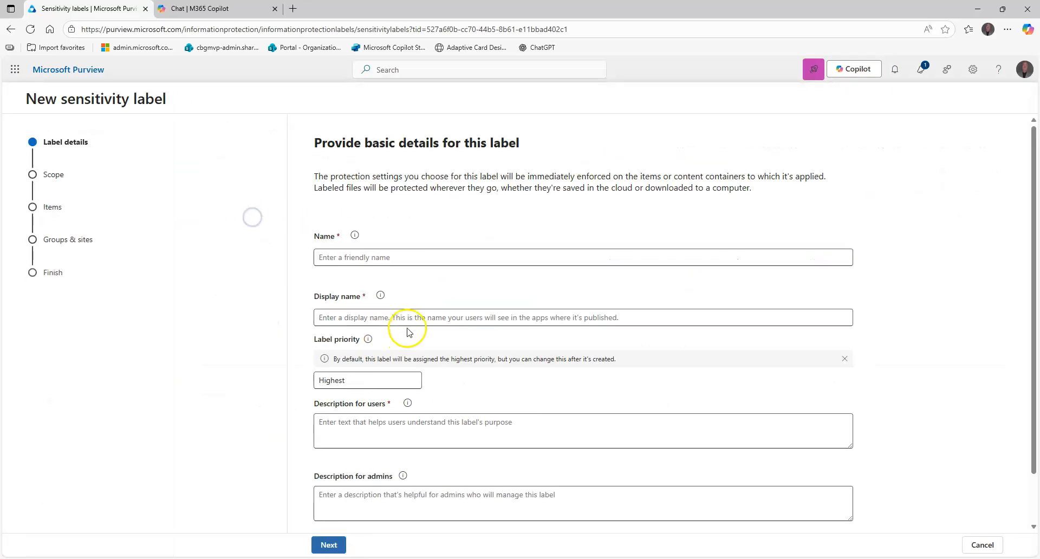
pyautogui.click(375, 257)
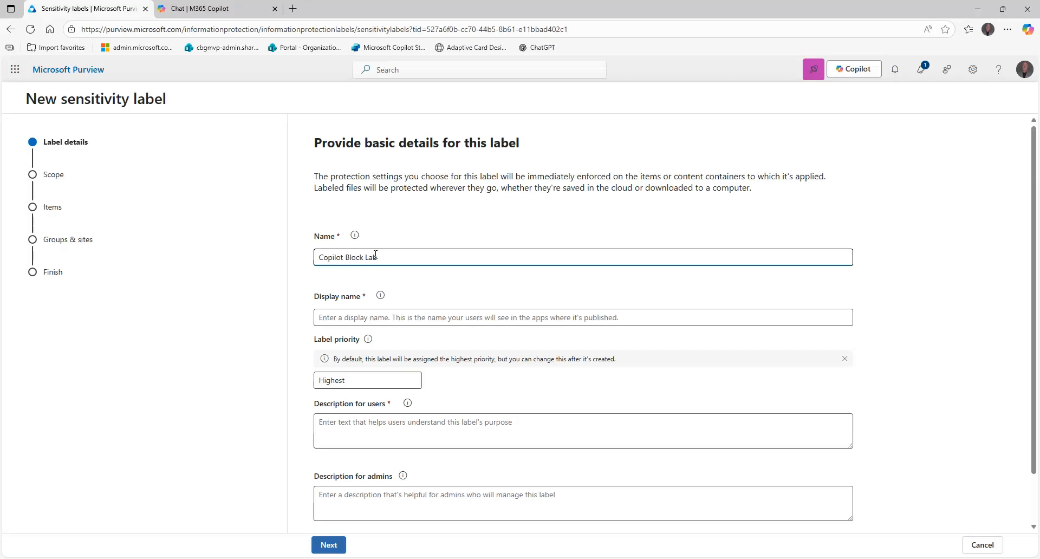
pyautogui.hotkey('ctrl', 'a')
pyautogui.hotkey('ctrl', 'c')
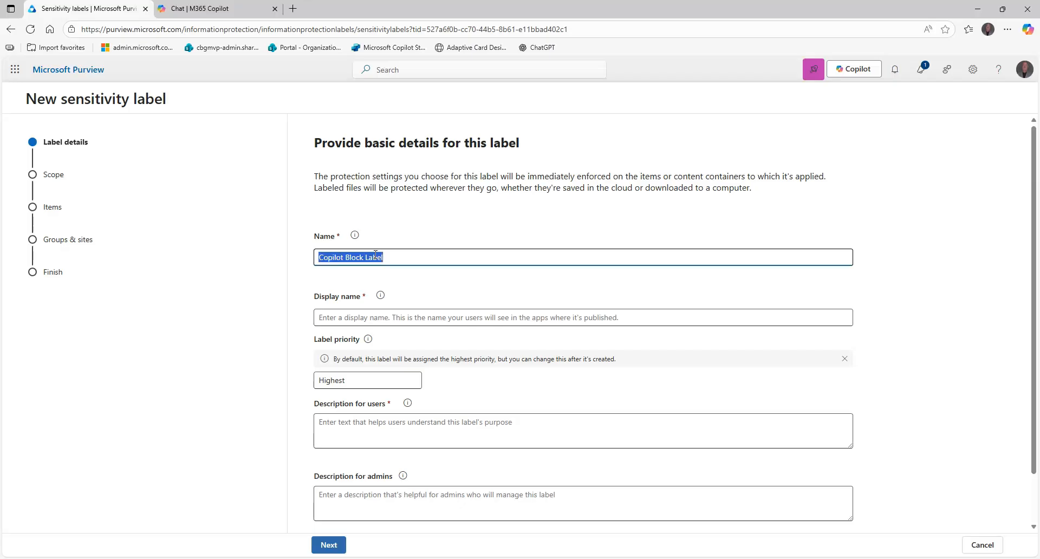
pyautogui.press('Tab')
pyautogui.press('Tab')
pyautogui.hotkey('ctrl', 'v')
# Enter "Copilot Block Label - This file is unable to be accessed by Copilot" as the label's description for users.
pyautogui.press('Tab')
pyautogui.press('Tab')
pyautogui.press('Tab')
pyautogui.press('Tab')
pyautogui.hotkey('ctrl', 'v')
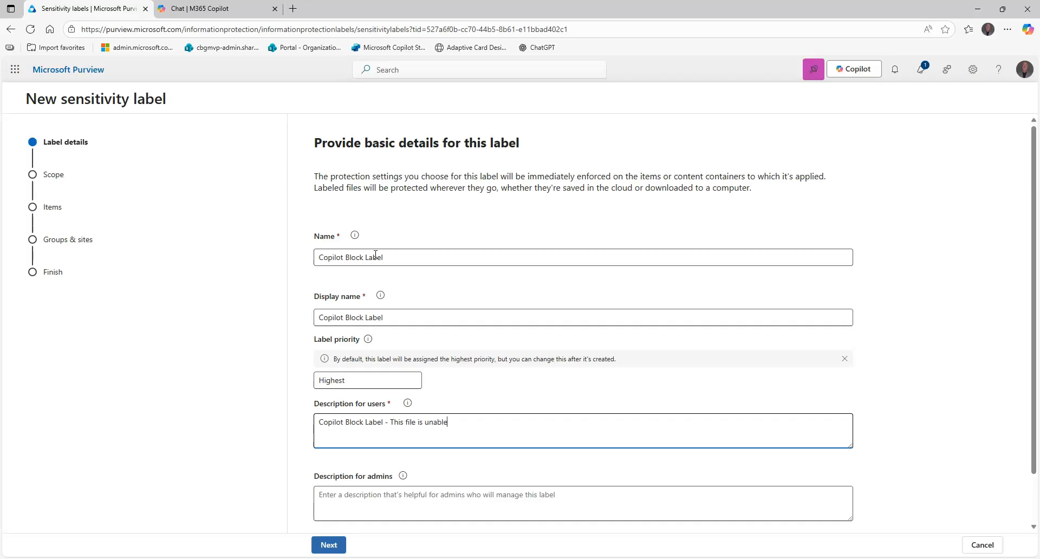
pyautogui.press('Tab')
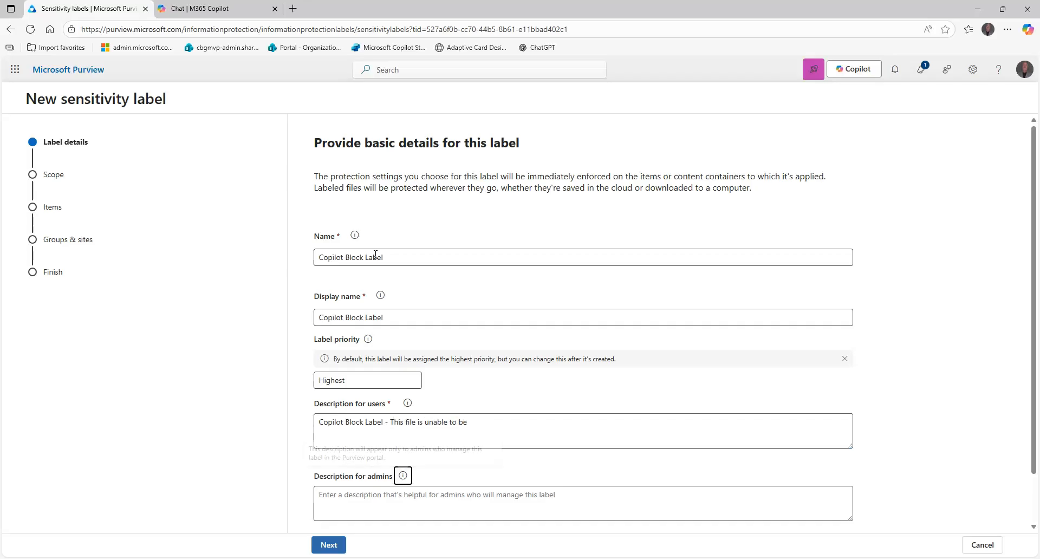
pyautogui.click(506, 426)
pyautogui.write('accessed by Copilot')
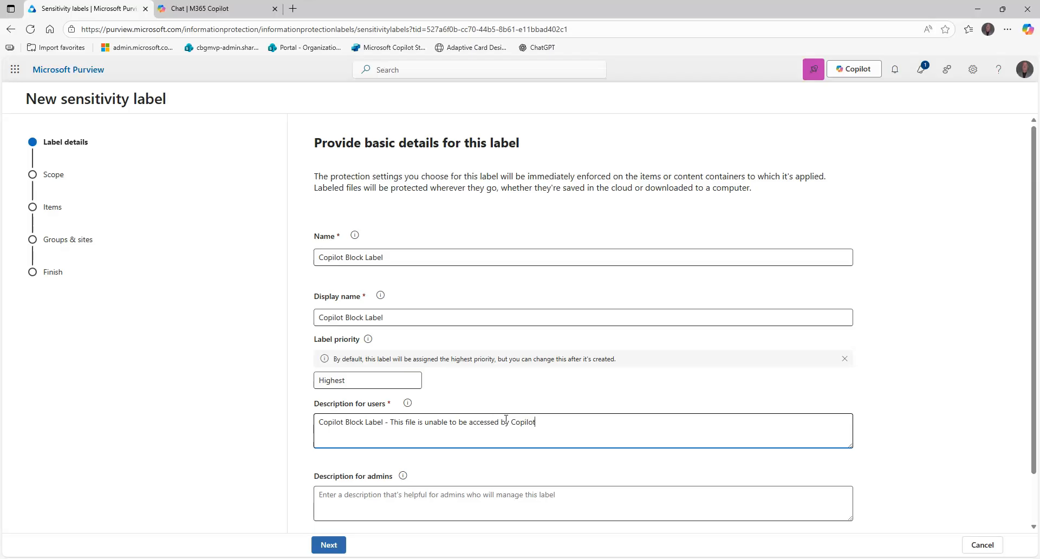
# Copy the user description into the description for admins, choose the black label color and proceed to the scope settings.
pyautogui.hotkey('ctrl', 'a')
pyautogui.hotkey('ctrl', 'c')
pyautogui.press('Tab')
pyautogui.press('Tab')
pyautogui.hotkey('ctrl', 'v')
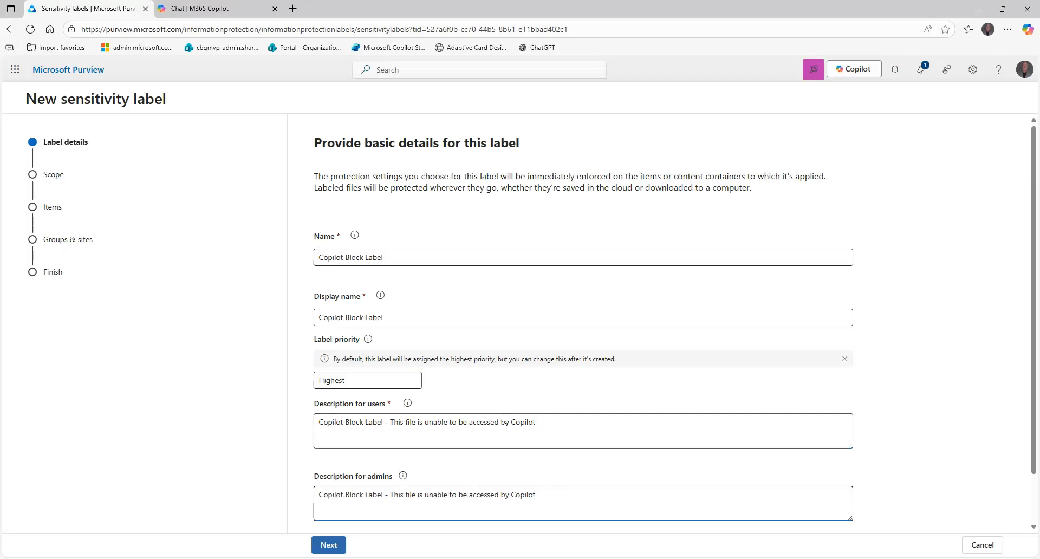
pyautogui.scroll(-1, 477, 374)
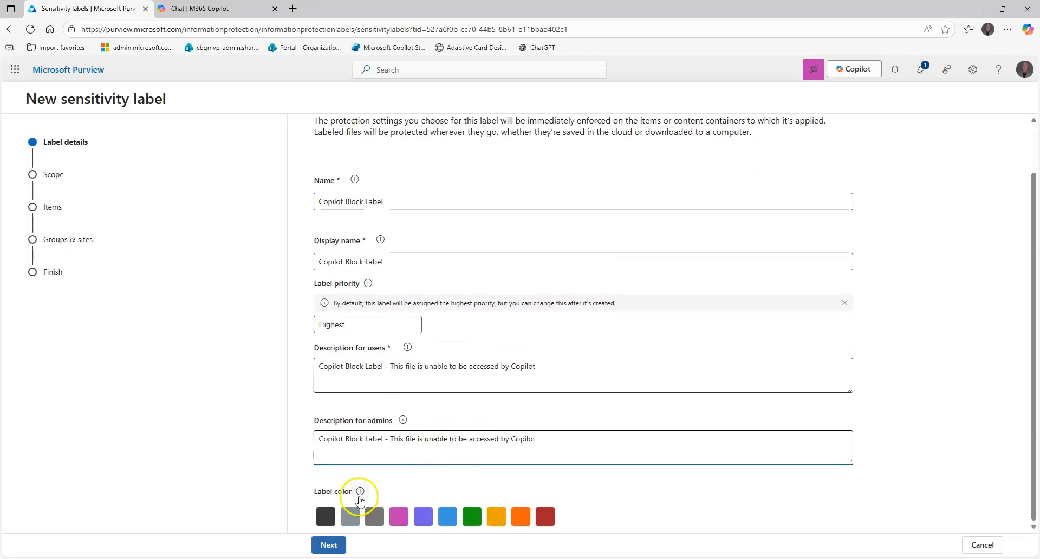
pyautogui.click(330, 520)
pyautogui.click(329, 545)
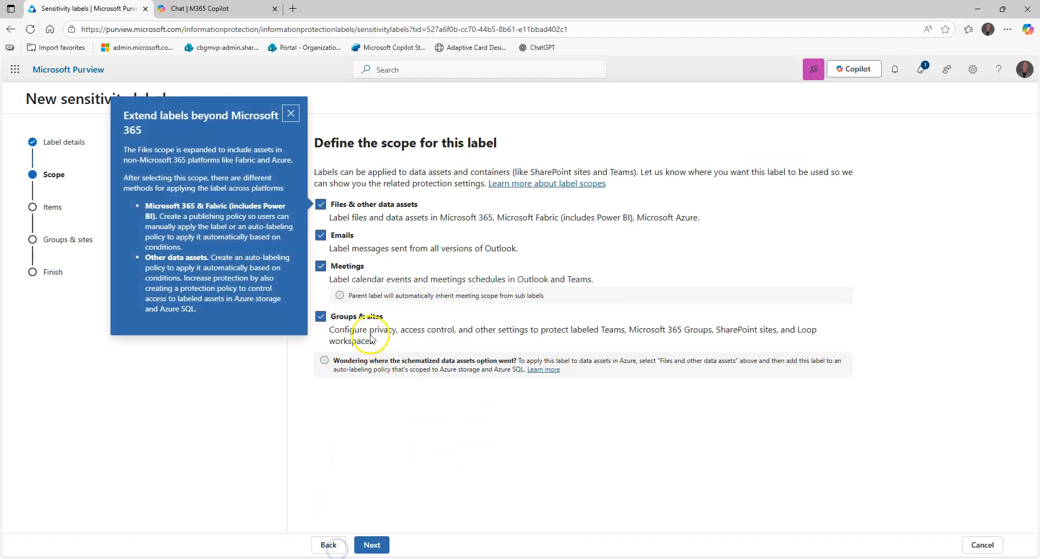
# Remove Emails and Meetings from the label's scope, keeping Files & other data assets and Groups & sites.
pyautogui.click(291, 114)
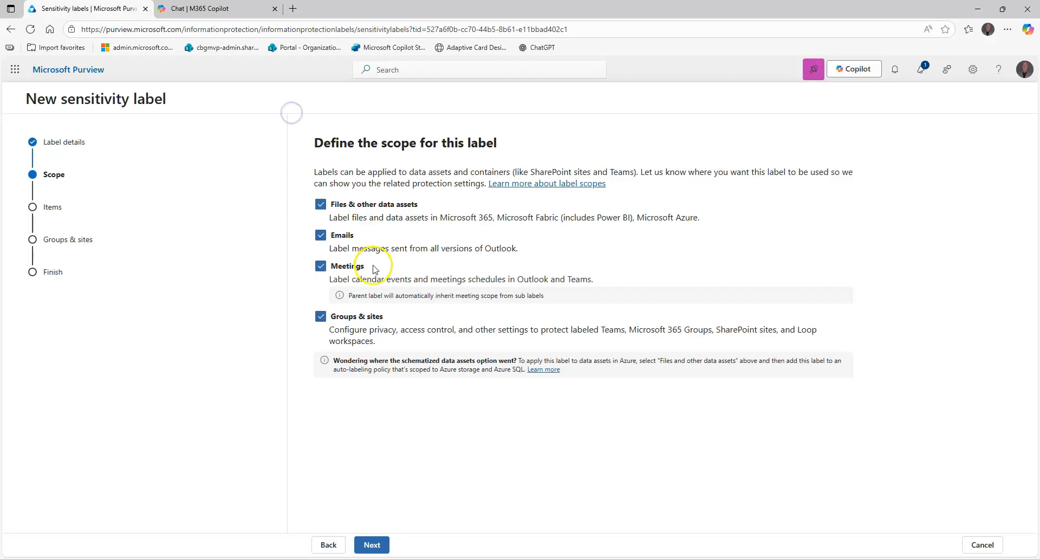
pyautogui.click(320, 237)
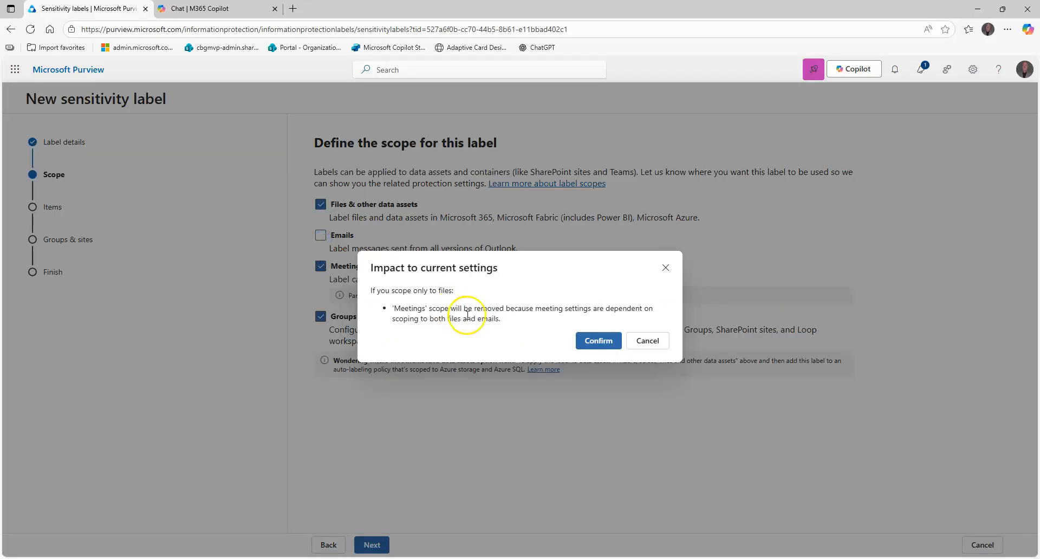
pyautogui.click(590, 341)
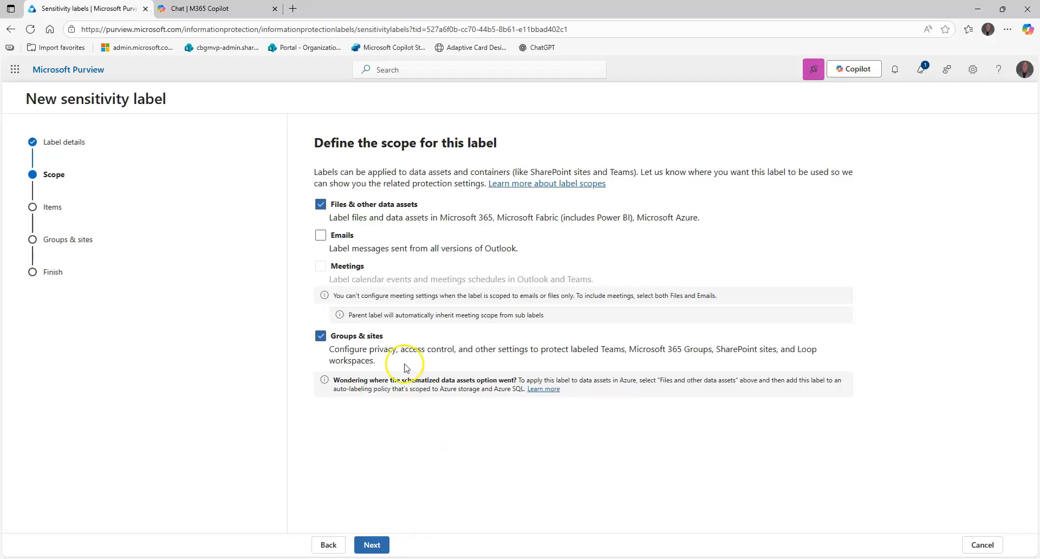
pyautogui.click(362, 543)
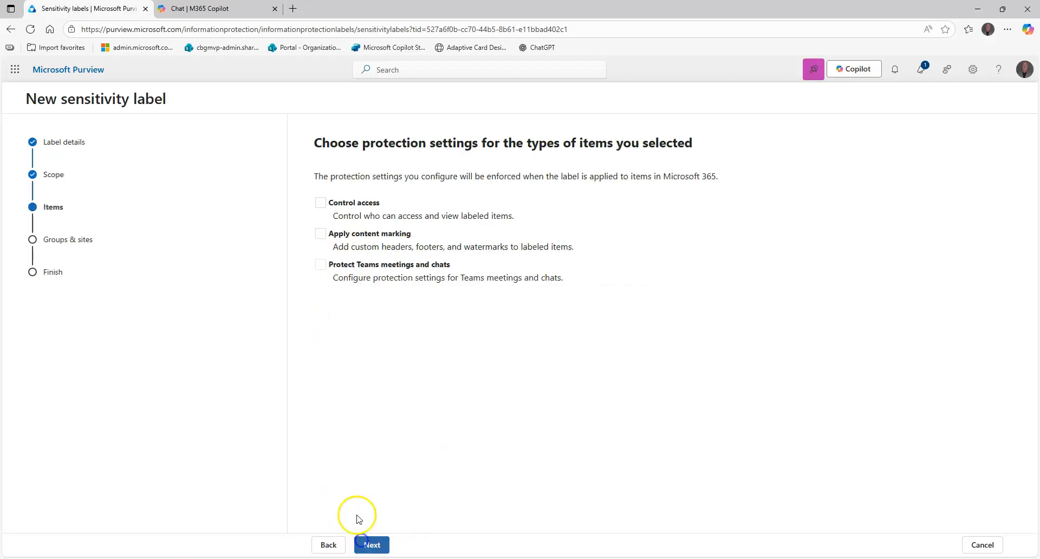
# Enable access control for the label and assign permissions to all users and groups in the organization.
pyautogui.click(322, 203)
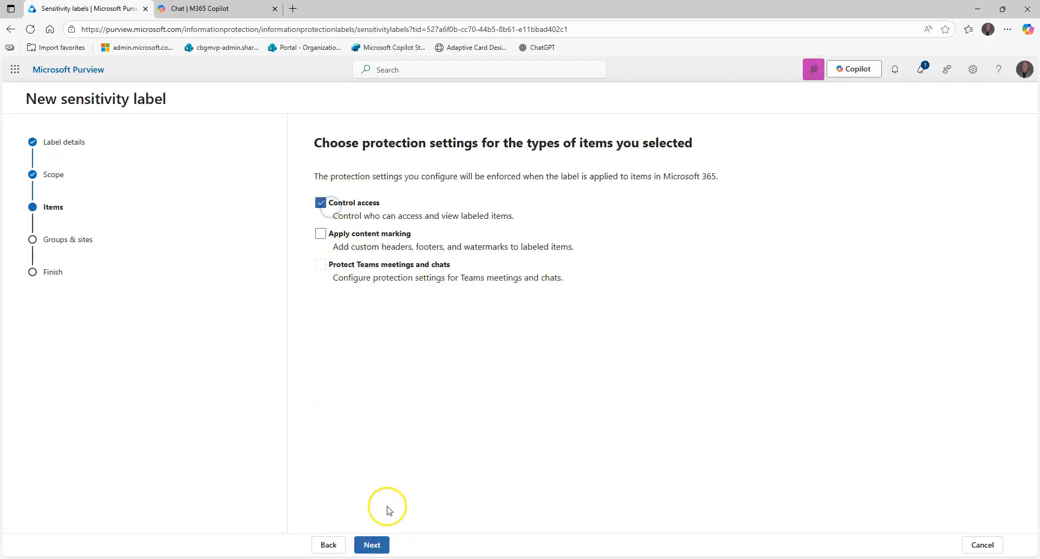
pyautogui.click(377, 546)
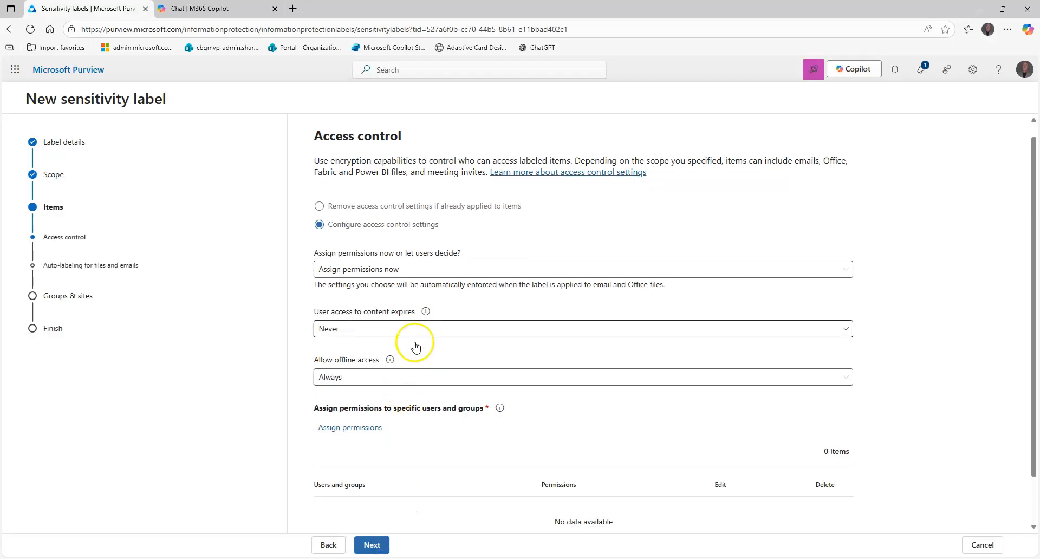
pyautogui.scroll(-2, 416, 347)
pyautogui.click(374, 368)
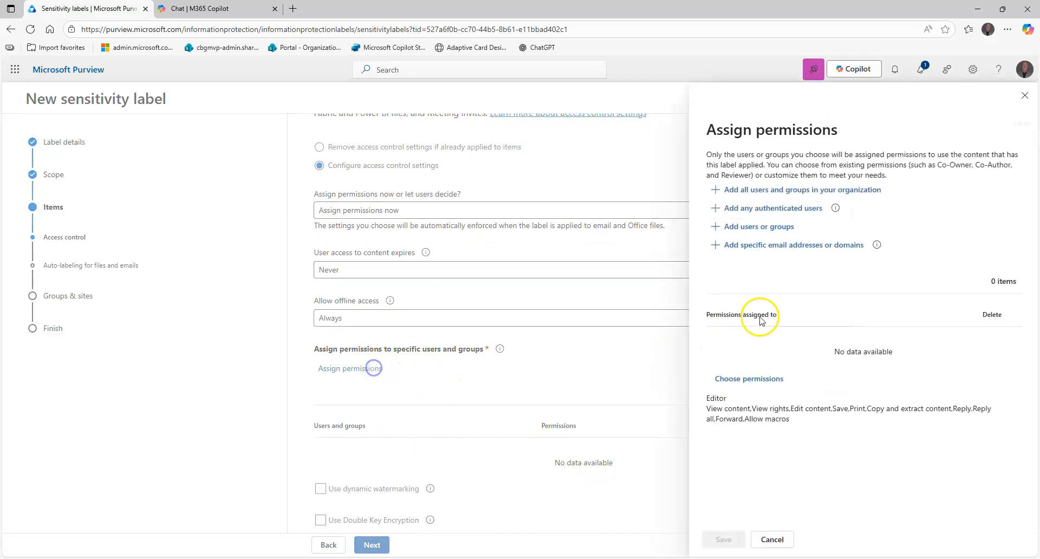
pyautogui.click(780, 190)
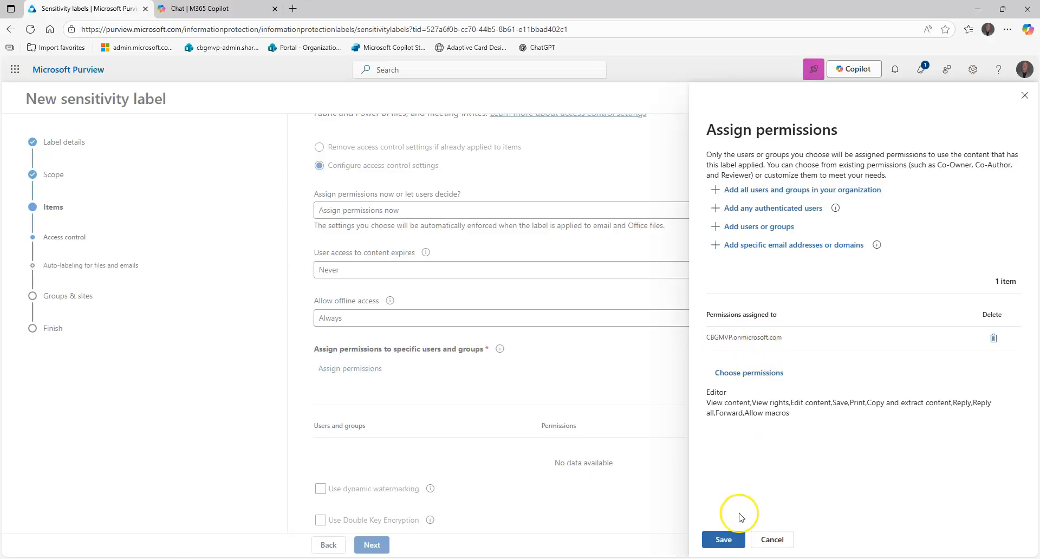
pyautogui.click(728, 540)
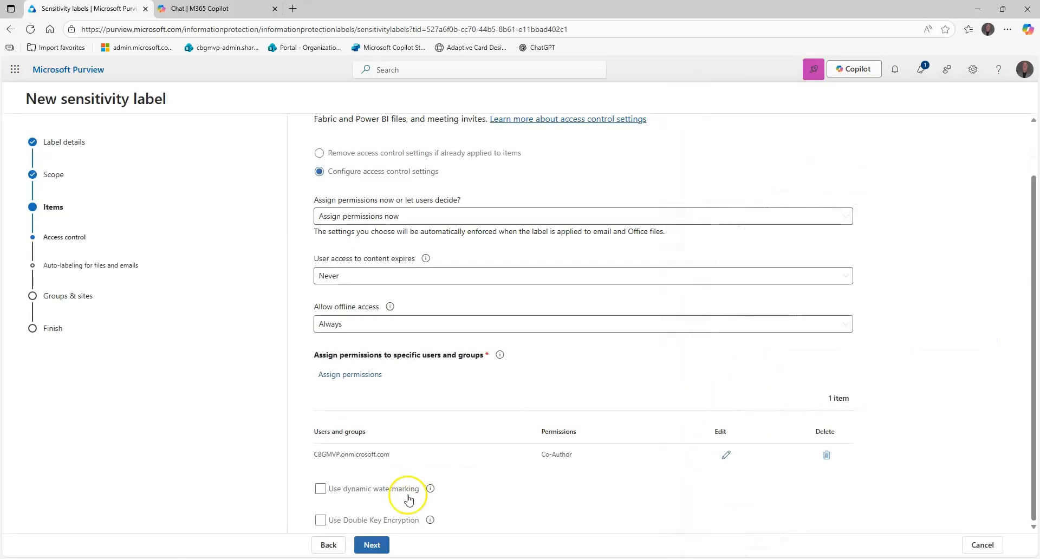
pyautogui.click(371, 545)
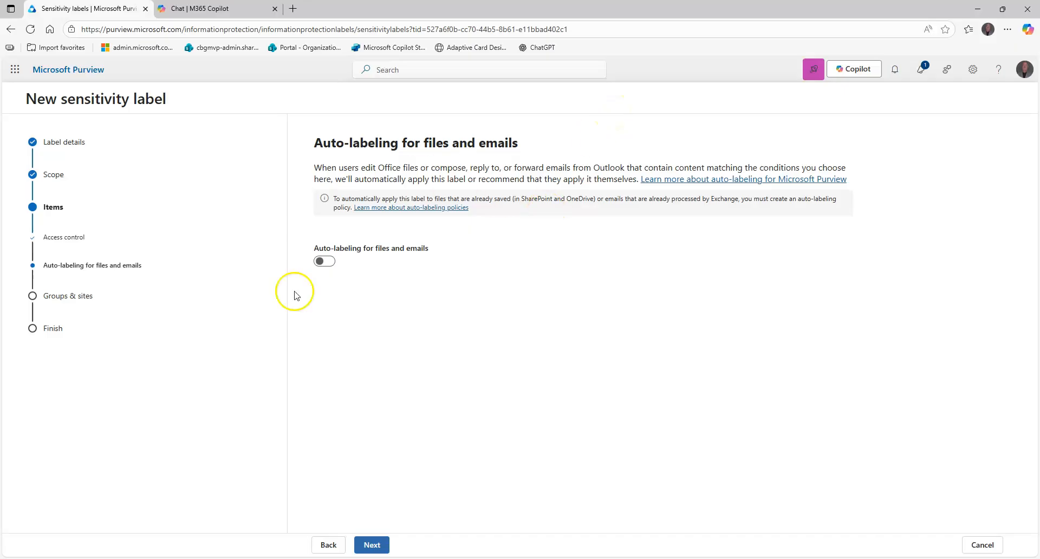
# Create the label without auto-labeling or group and site protection, and choose not to create a policy yet.
pyautogui.click(382, 546)
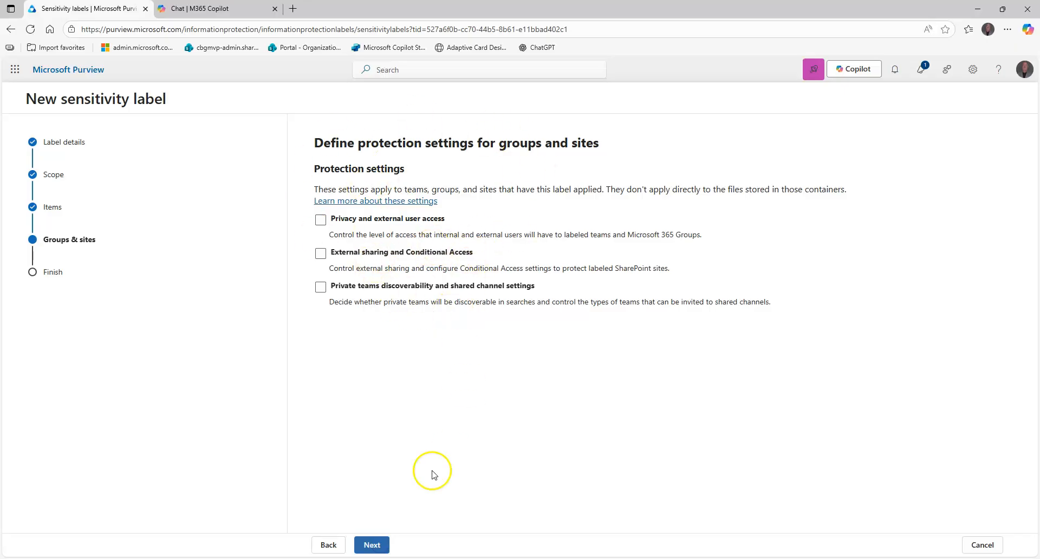
pyautogui.click(371, 545)
pyautogui.click(386, 544)
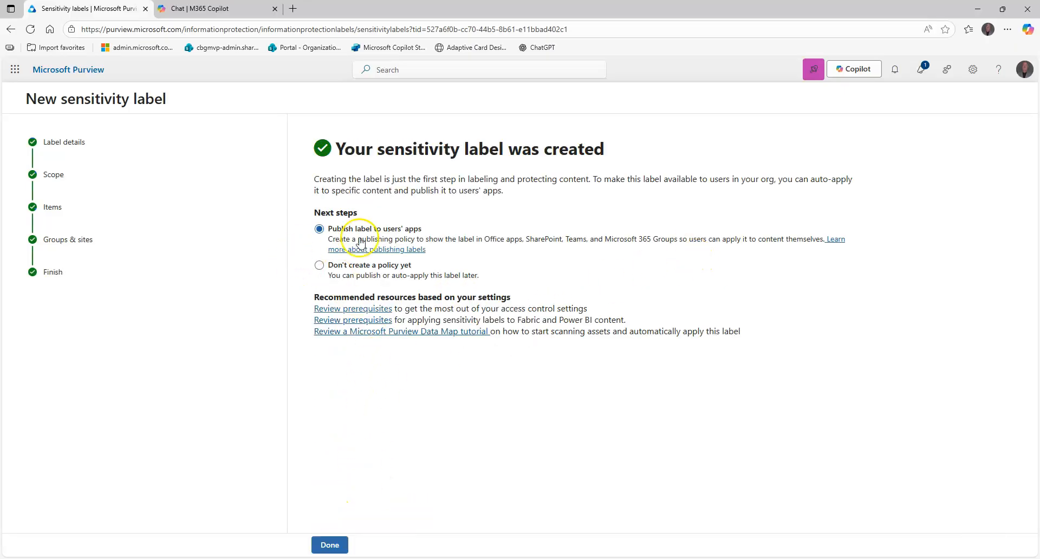
pyautogui.click(373, 267)
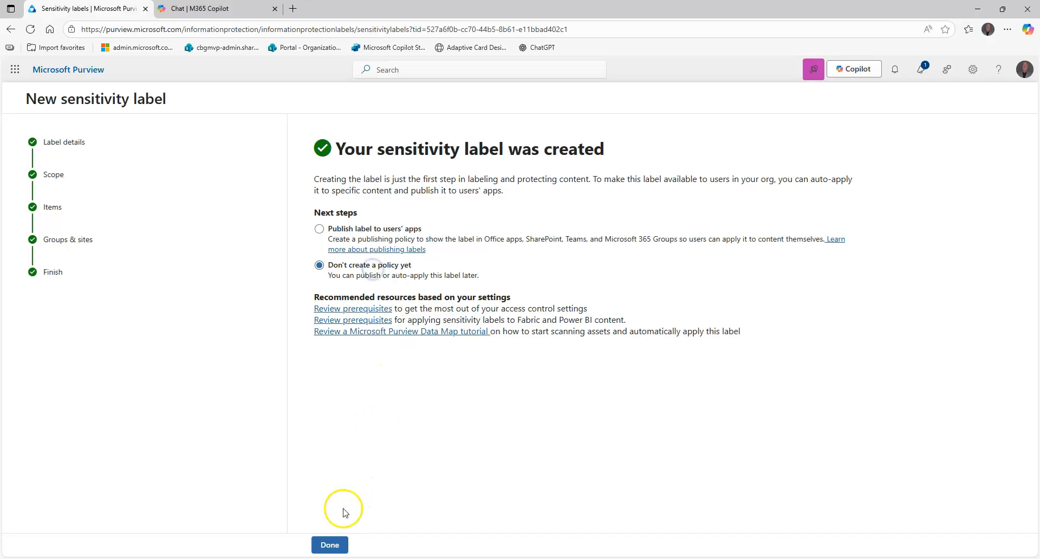
pyautogui.click(330, 544)
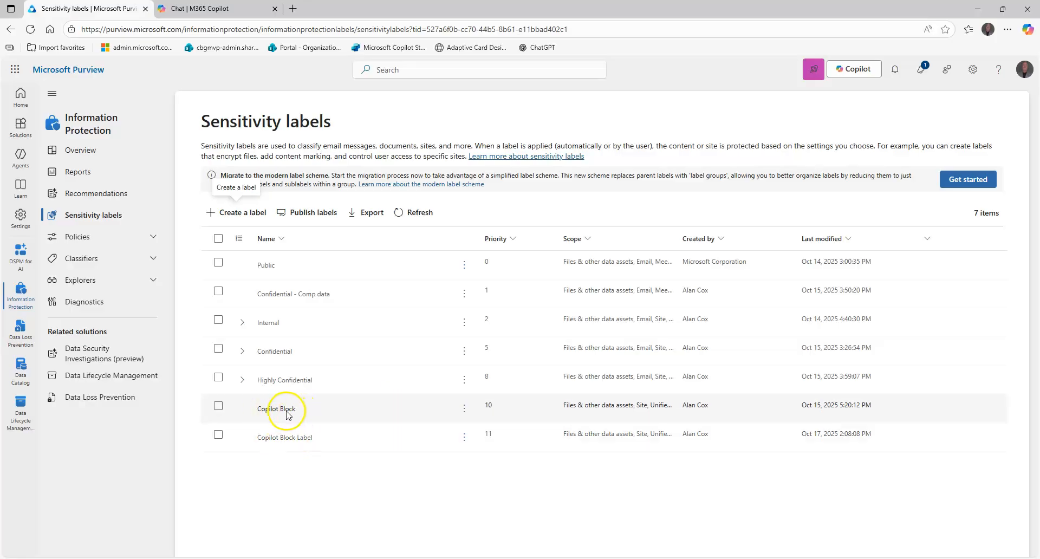
# Review the Copilot Block label's details and the published labels in the CBG Label Policy.
pyautogui.click(269, 411)
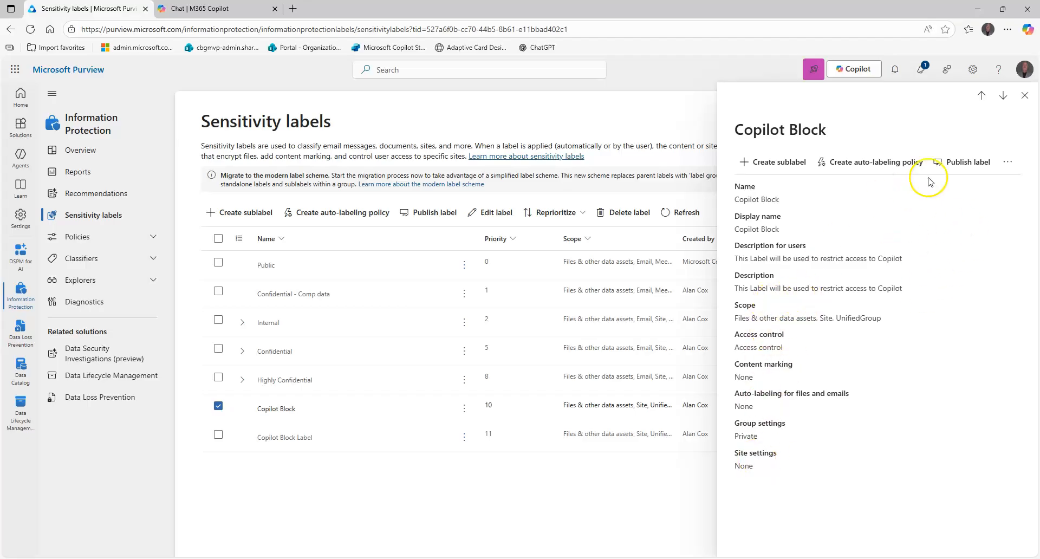
pyautogui.click(1024, 96)
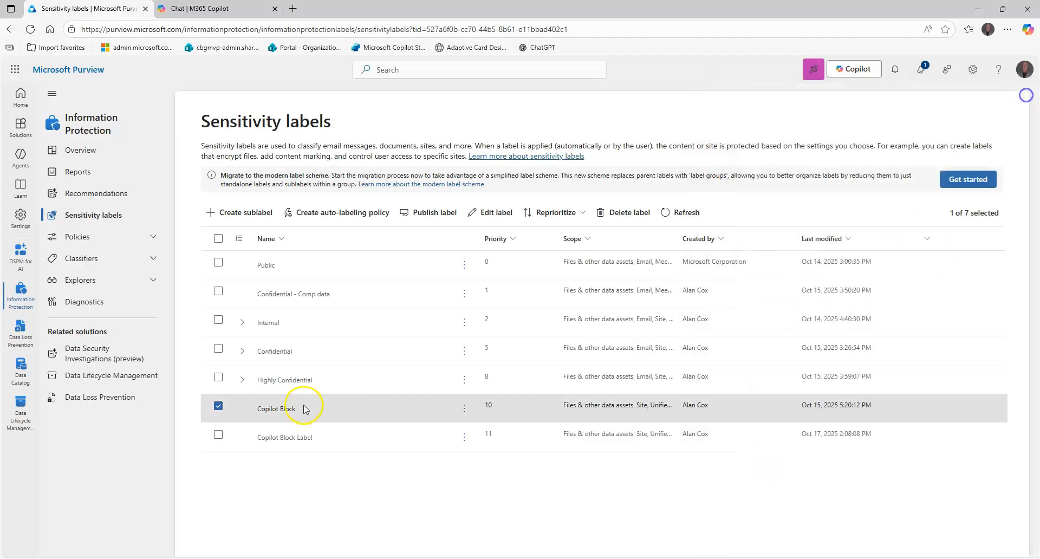
pyautogui.click(89, 237)
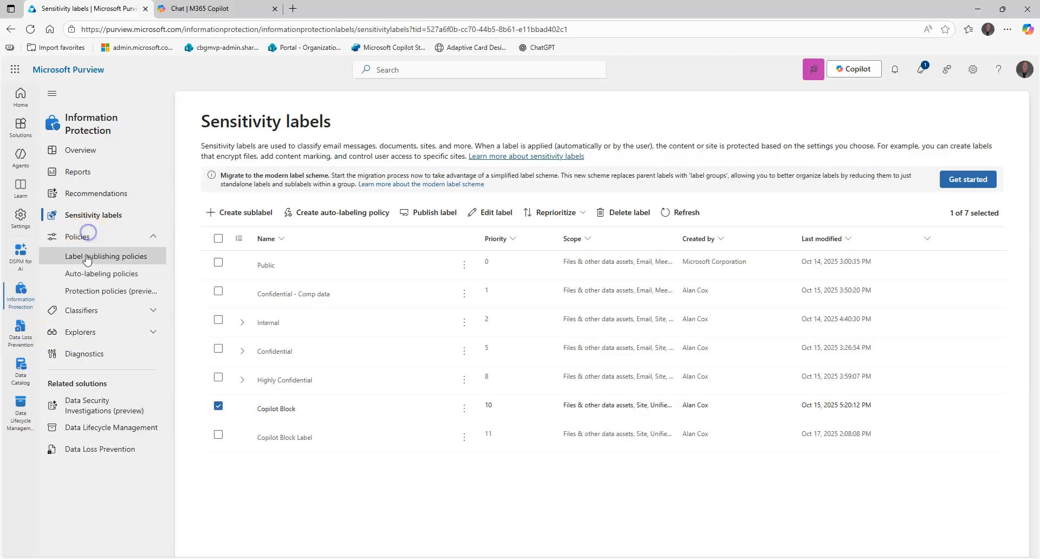
pyautogui.click(85, 256)
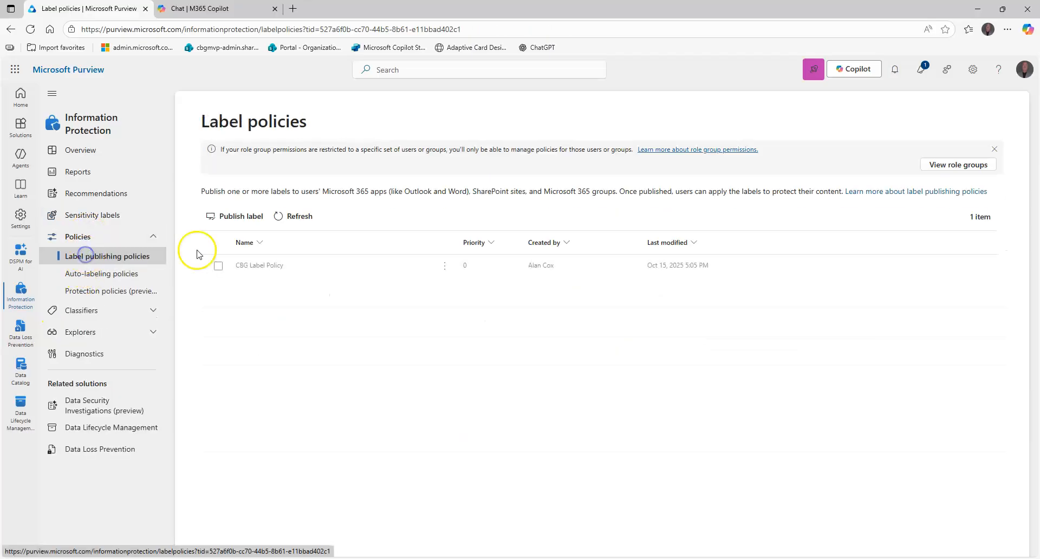
pyautogui.click(258, 265)
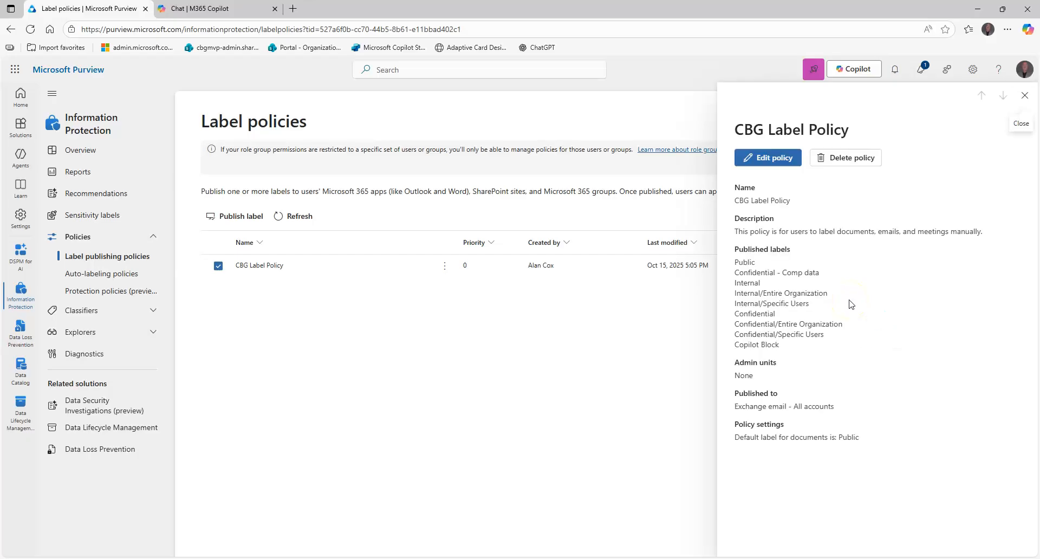
pyautogui.moveTo(788, 346); pyautogui.dragTo(735, 346)
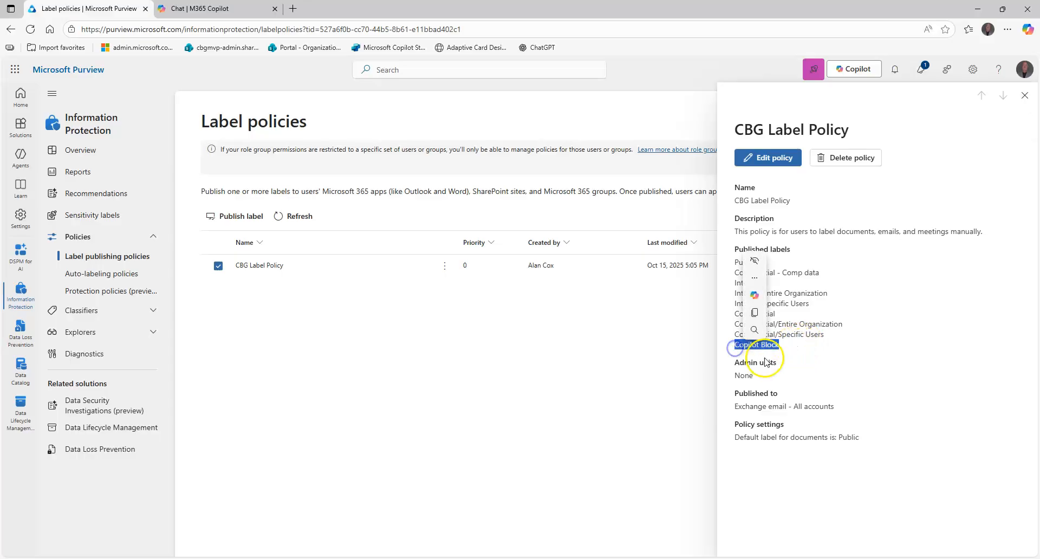
pyautogui.click(799, 350)
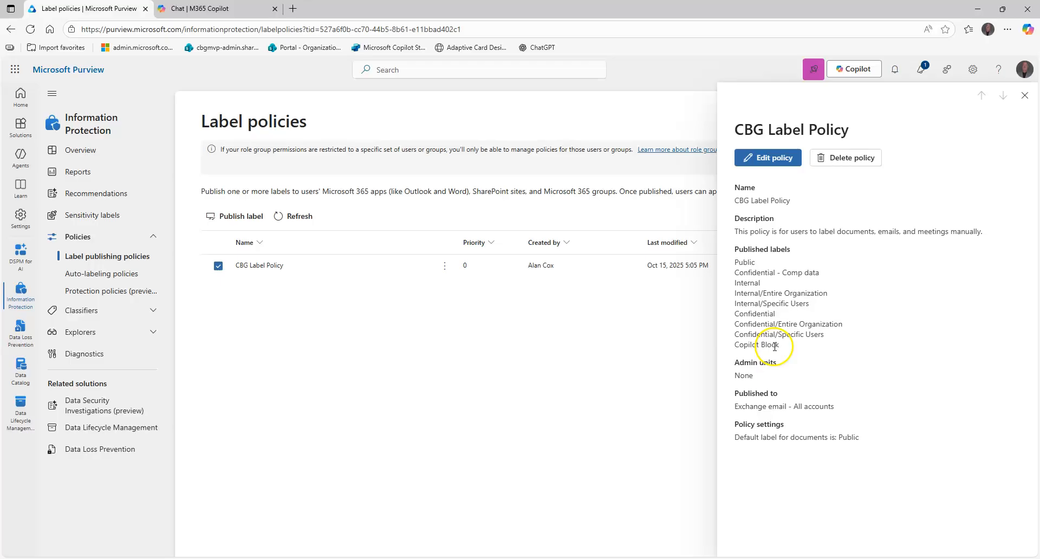
pyautogui.click(1024, 96)
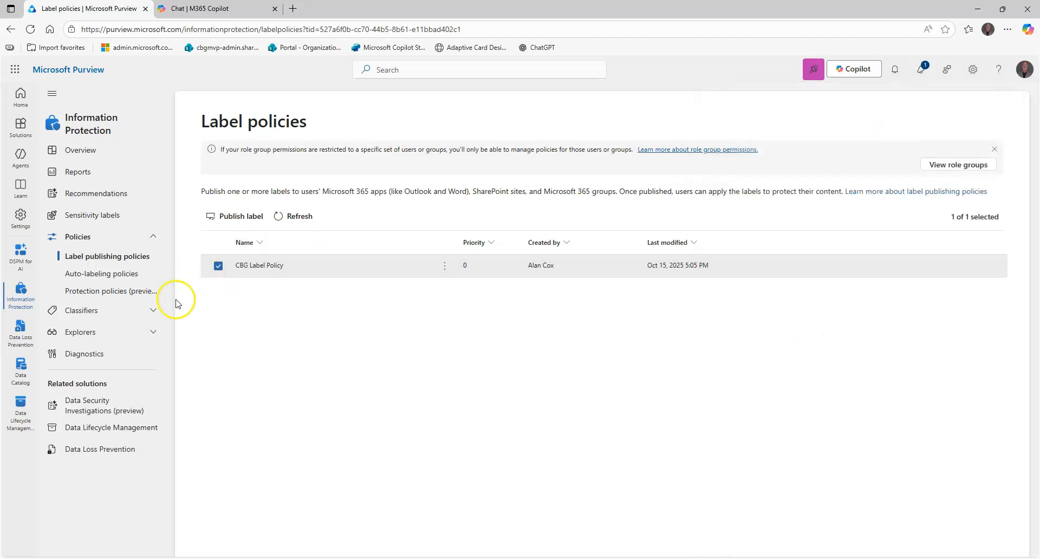
# View the auto-labeling policies, open the CBG Auto Label Policy's details and close them.
pyautogui.click(126, 281)
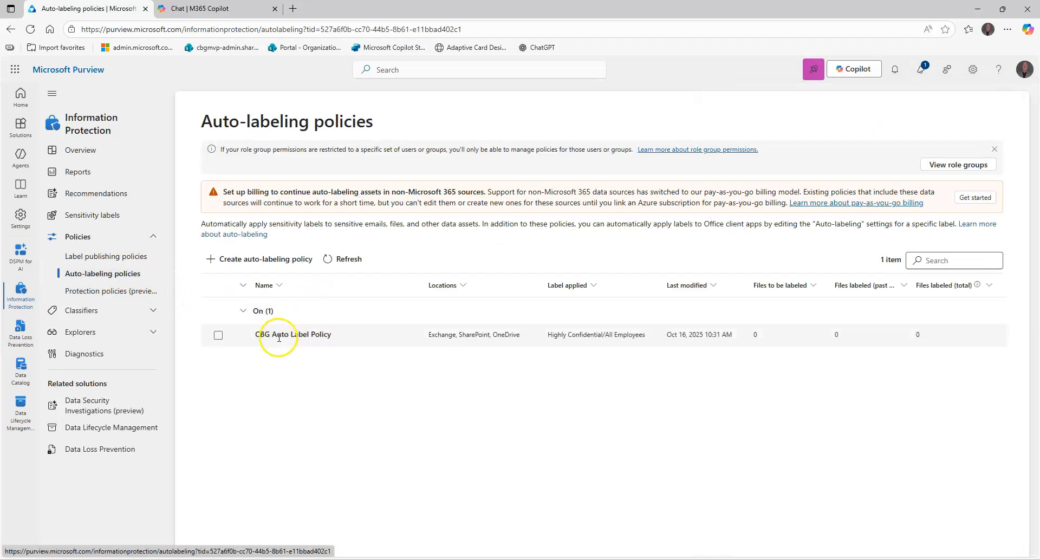
pyautogui.click(279, 335)
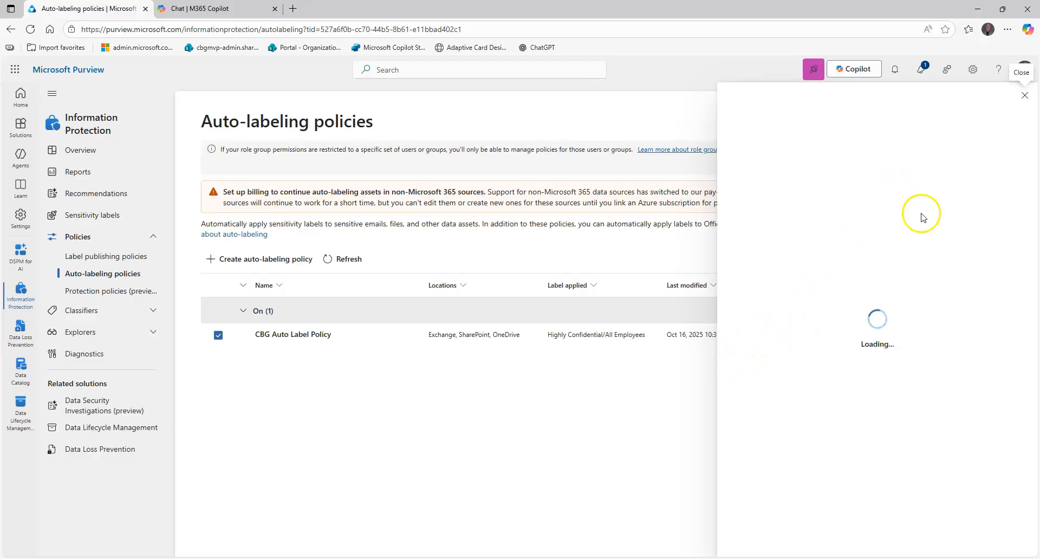
pyautogui.click(1024, 95)
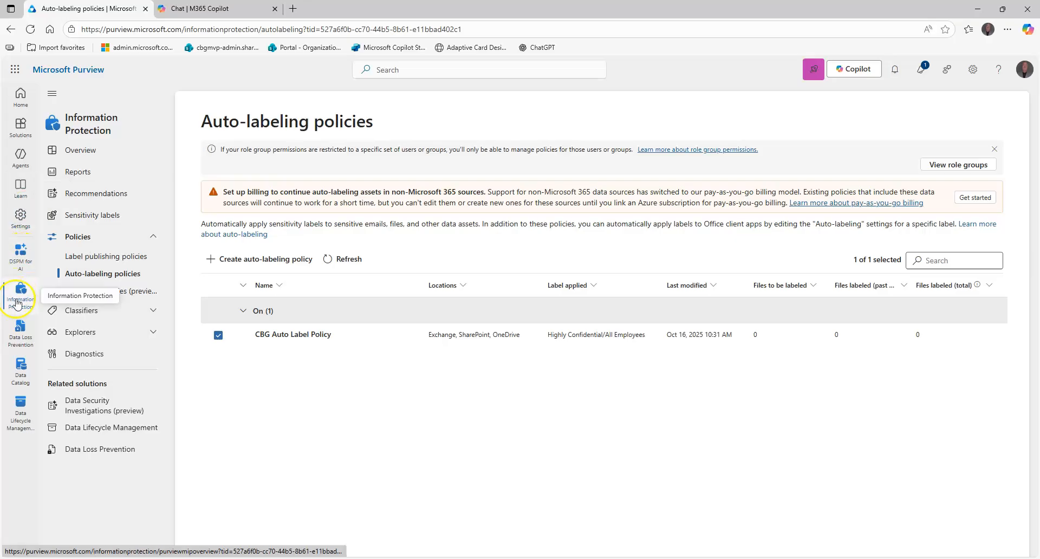
# Open the Block Copilot policy among the Data Loss Prevention policies for editing.
pyautogui.click(22, 331)
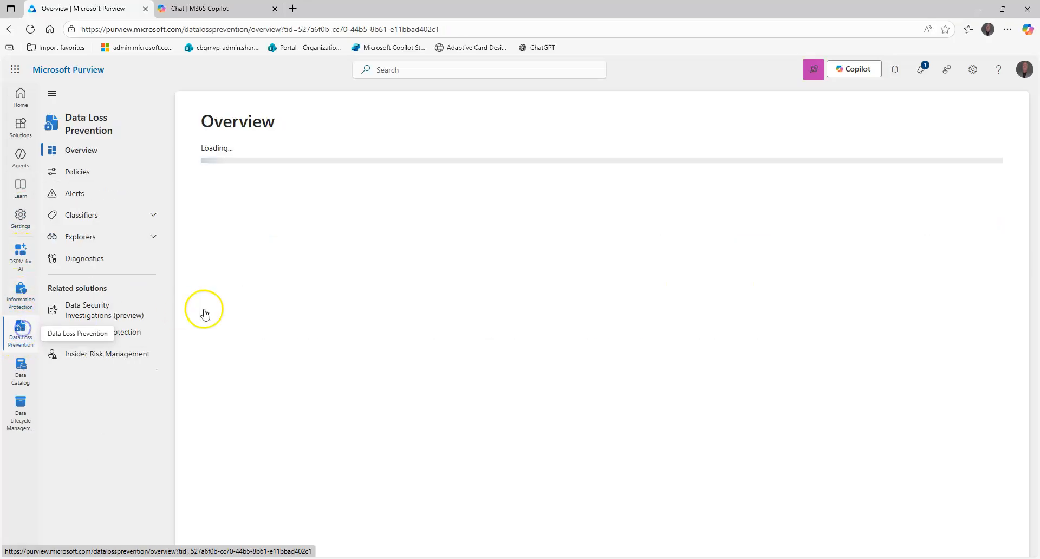
pyautogui.click(80, 172)
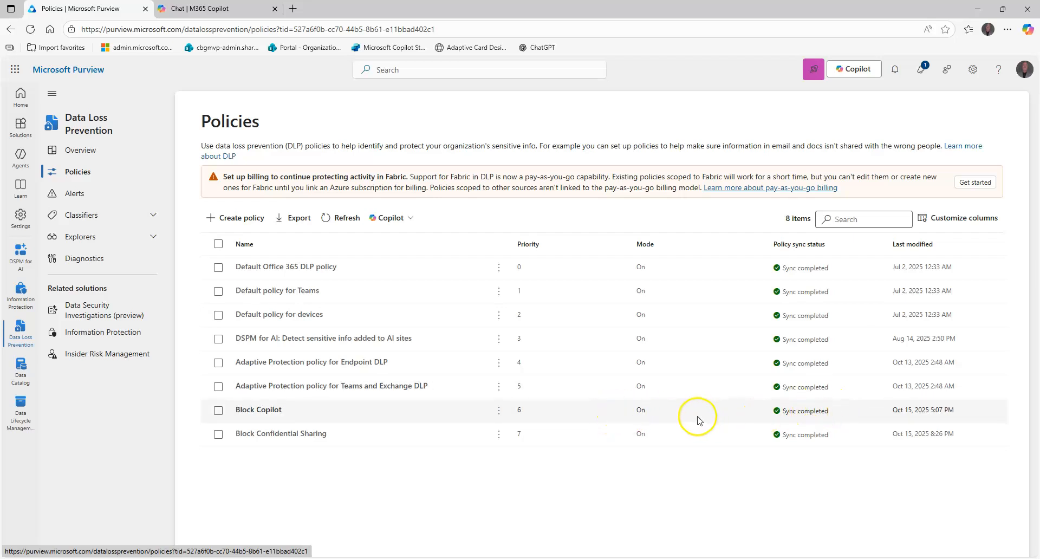
pyautogui.click(250, 410)
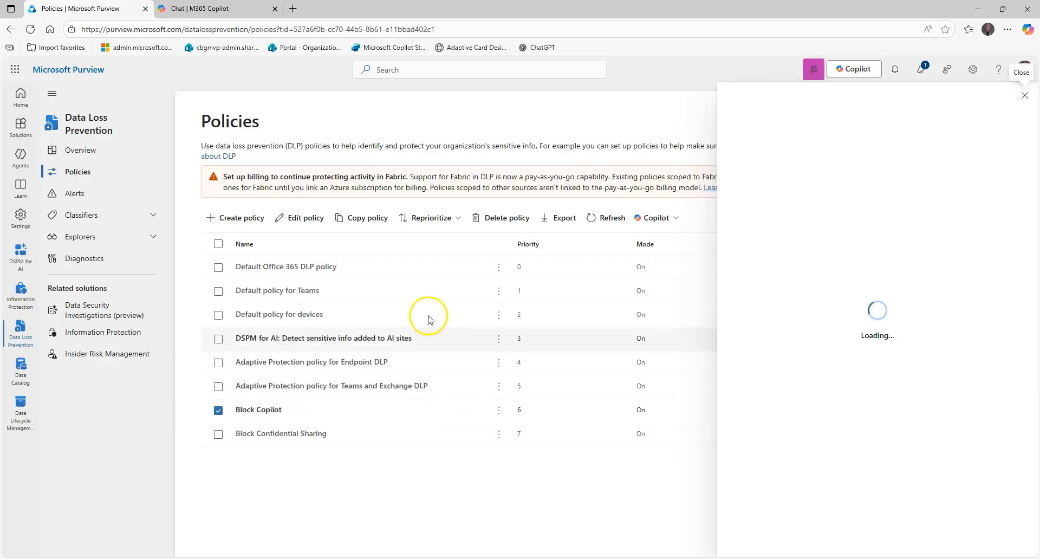
pyautogui.click(302, 217)
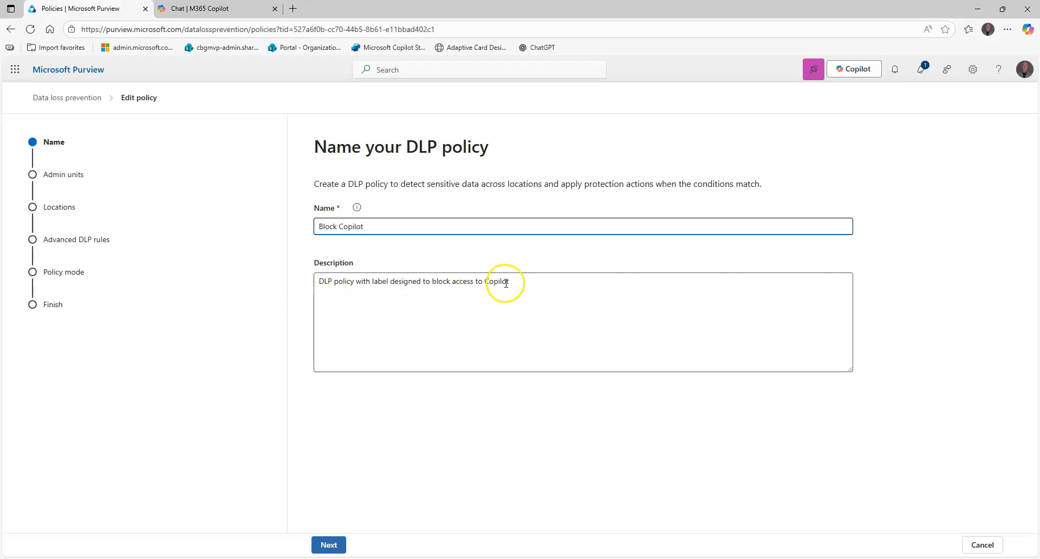
# Review the Block Copilot policy's name, description, admin units and the locations it applies to.
pyautogui.moveTo(506, 283); pyautogui.dragTo(364, 281)
pyautogui.click(328, 545)
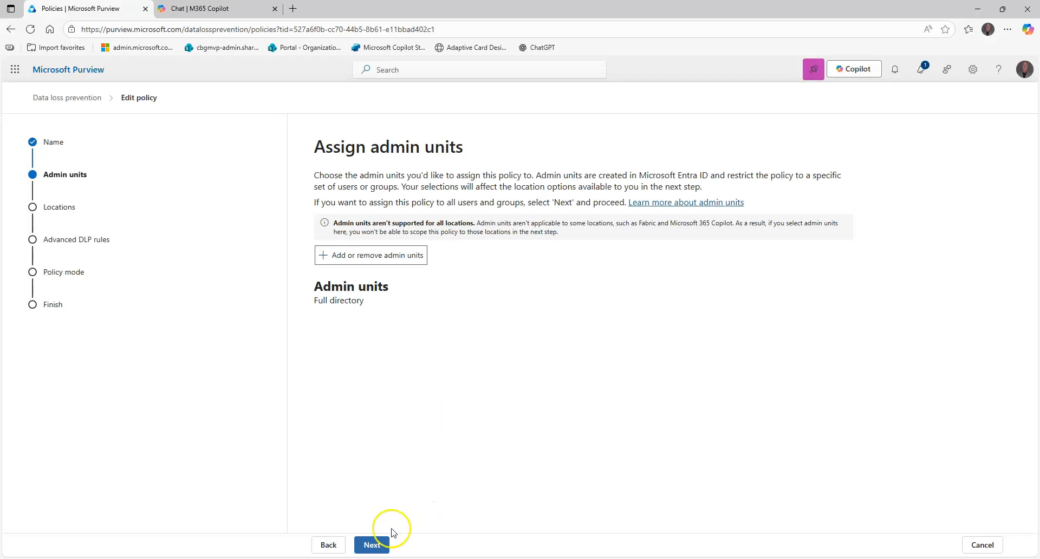
pyautogui.click(374, 544)
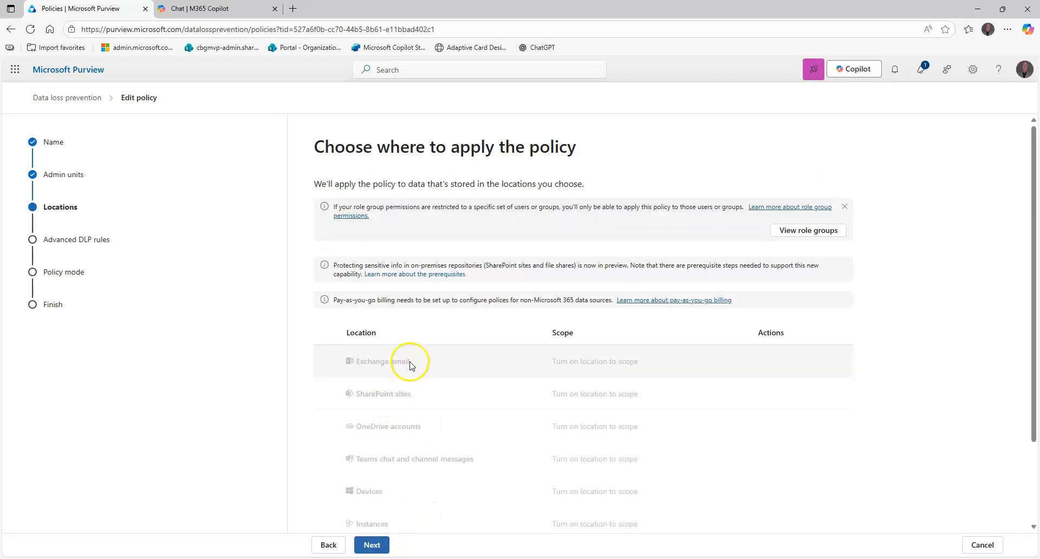
pyautogui.scroll(-2, 400, 305)
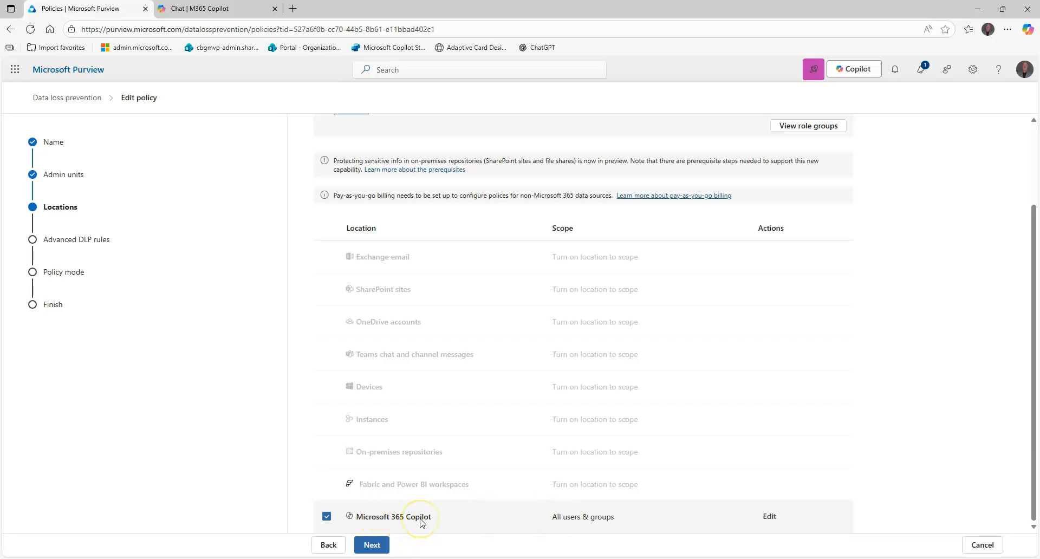
pyautogui.click(386, 548)
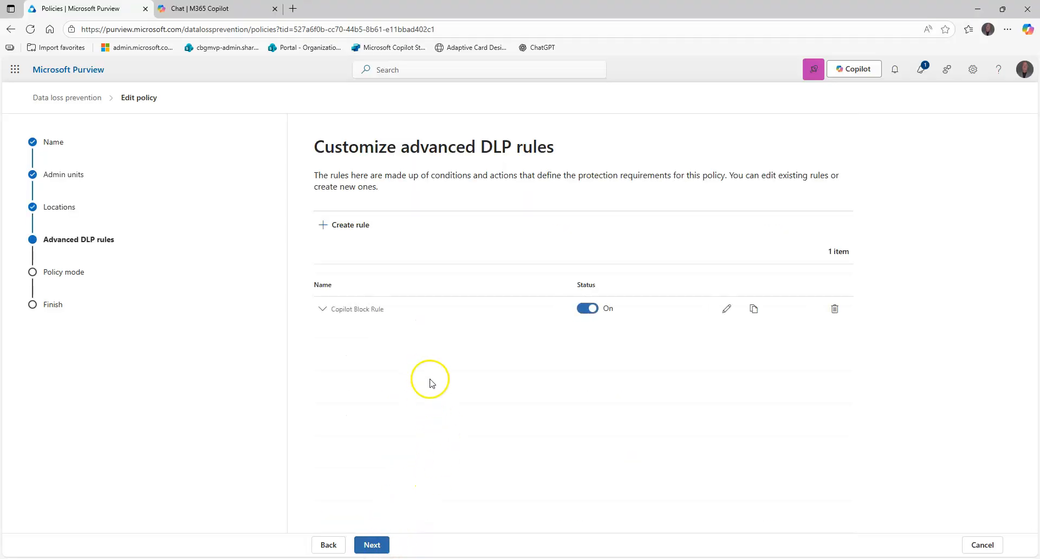
# Open the Copilot Block Rule and review its sensitivity label condition and the label types that can be added.
pyautogui.click(726, 310)
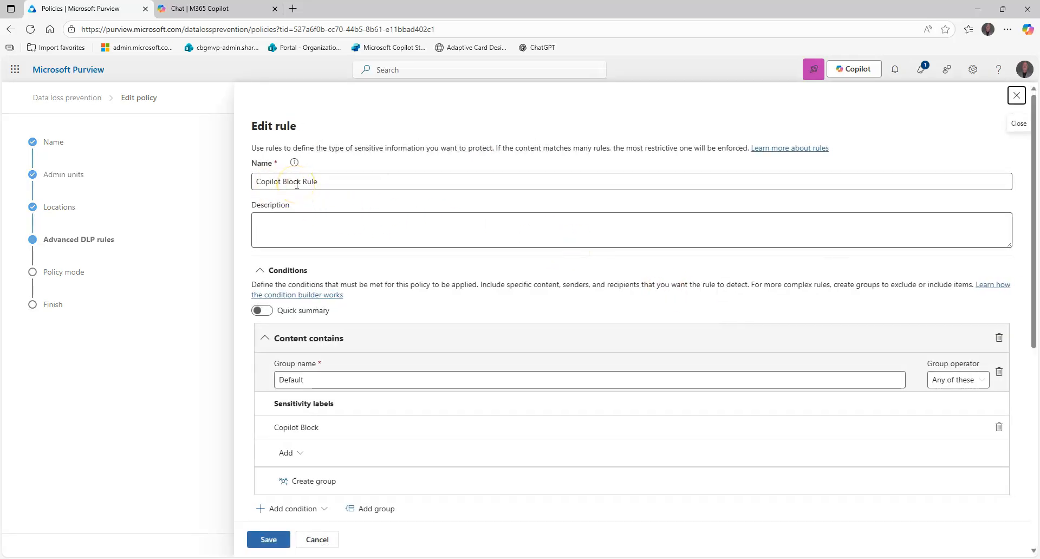
pyautogui.scroll(-1, 350, 347)
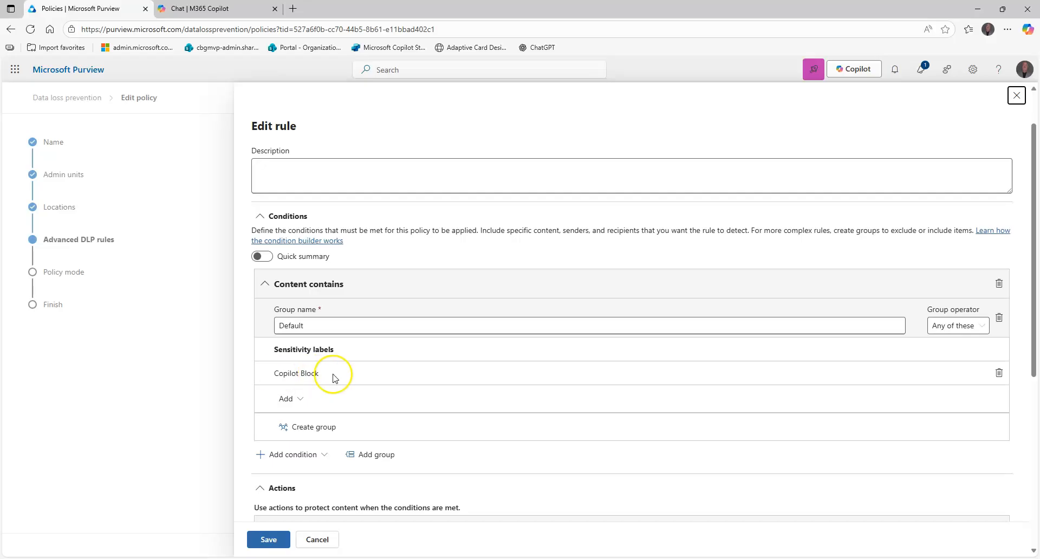
pyautogui.click(296, 397)
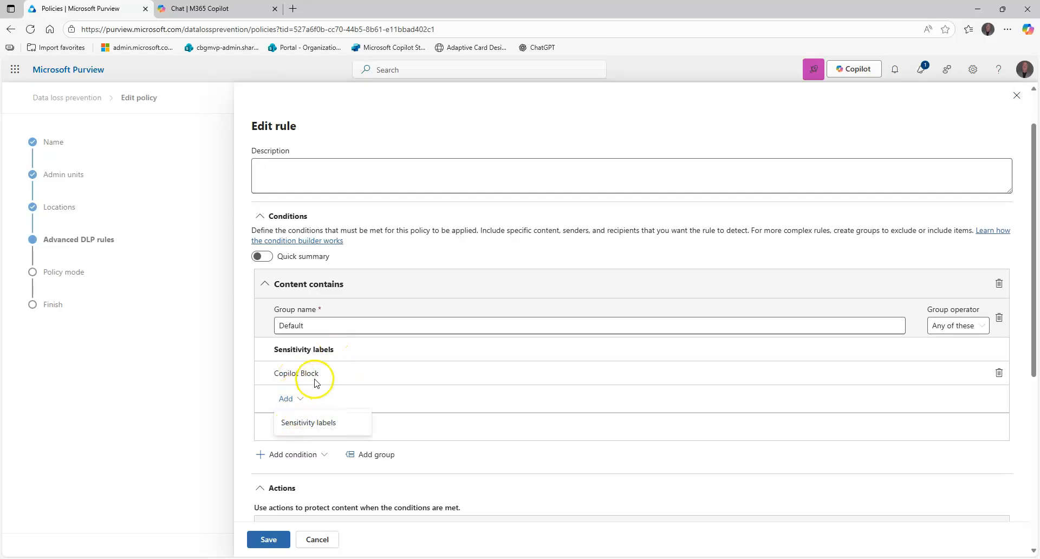
pyautogui.click(475, 290)
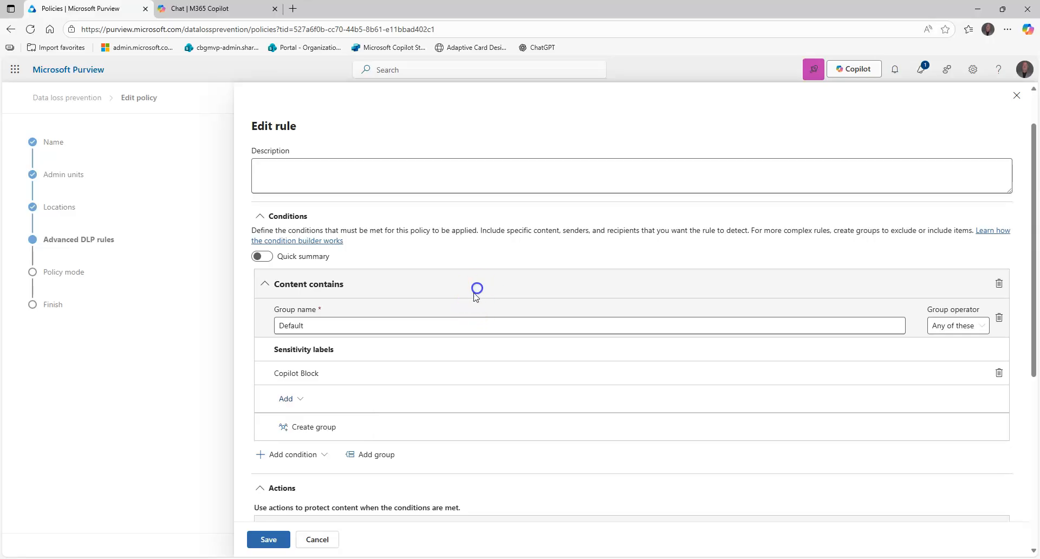
pyautogui.scroll(-3, 366, 368)
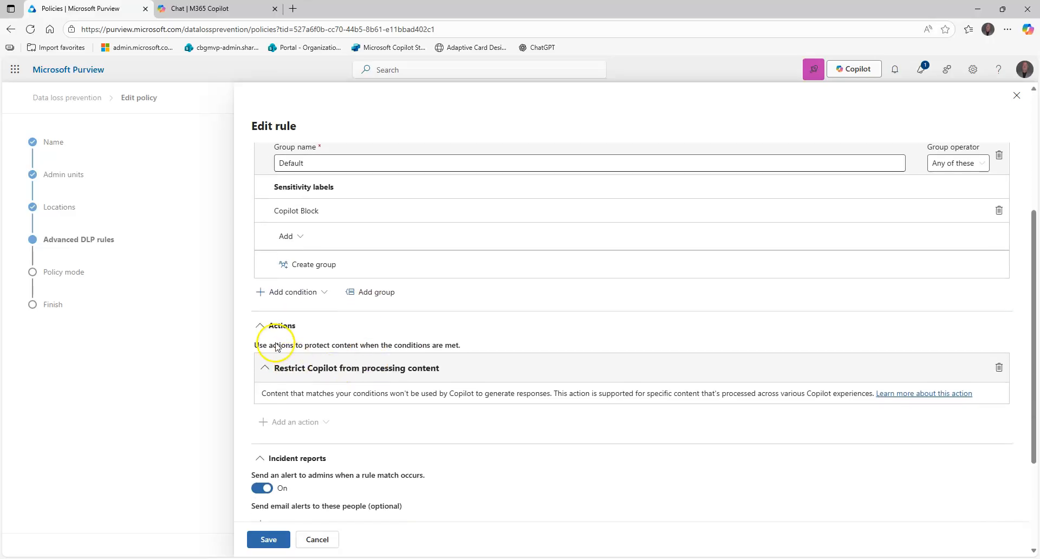
# Remove the rule's Restrict Copilot from processing content action, add it again and save the rule.
pyautogui.click(996, 369)
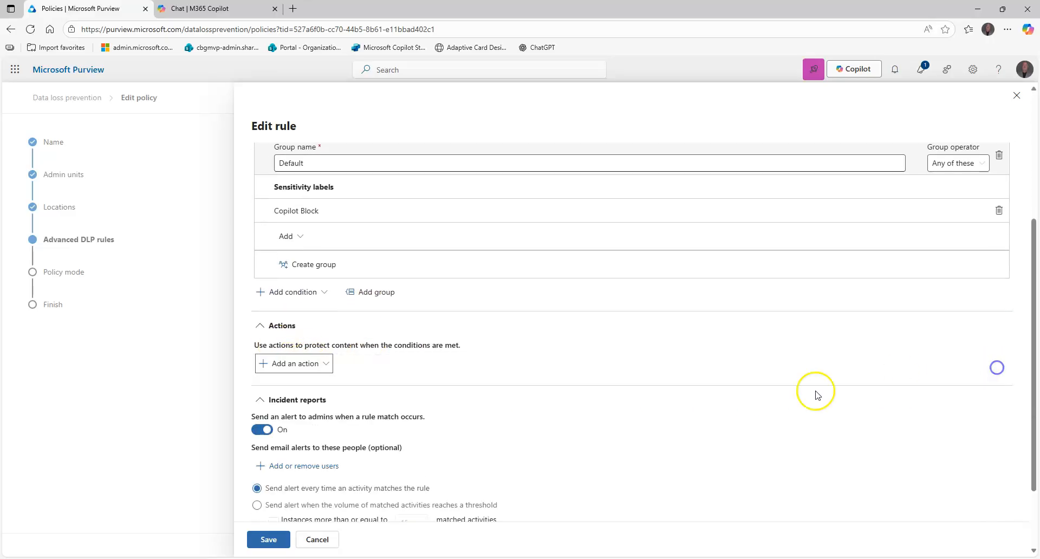
pyautogui.click(306, 365)
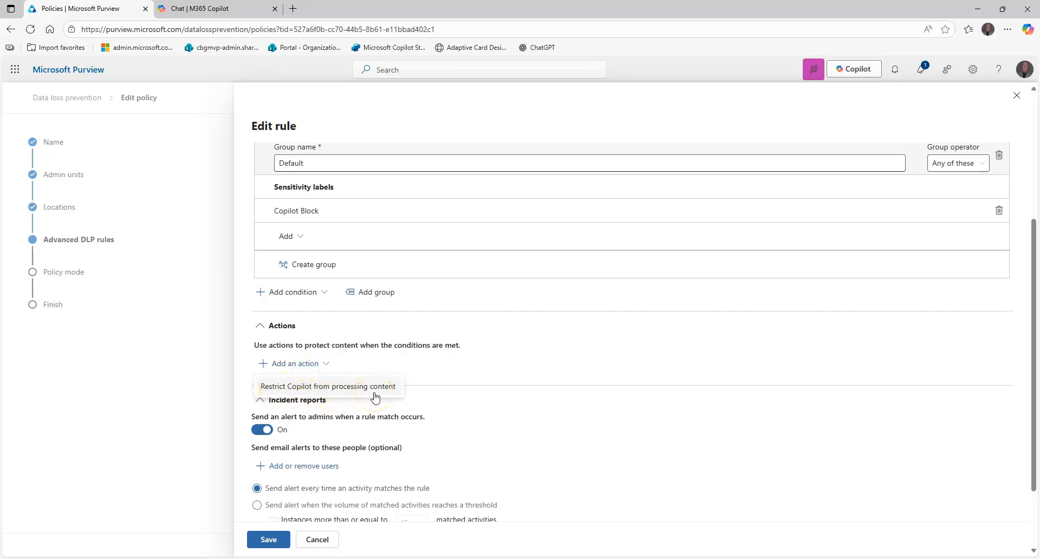
pyautogui.click(371, 391)
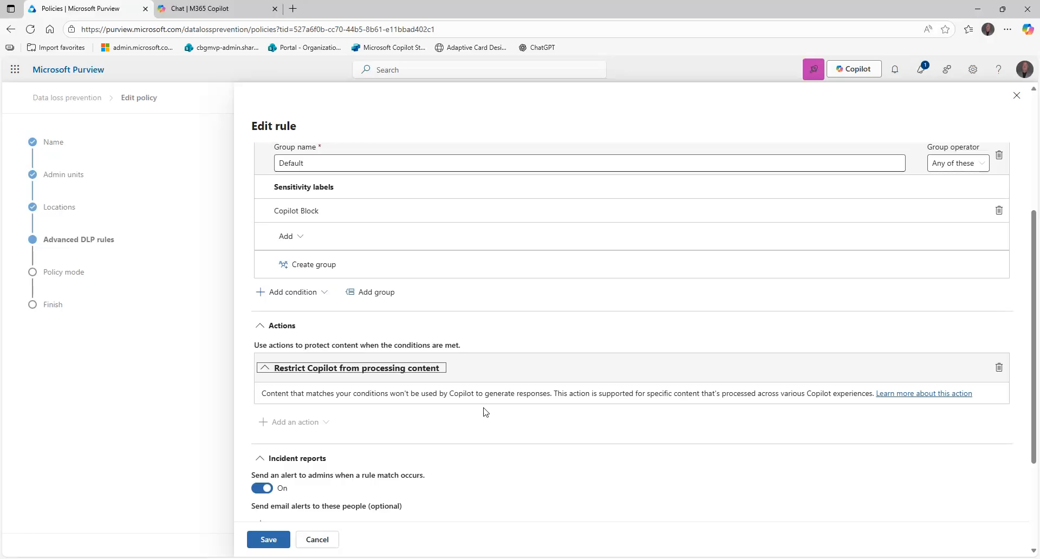
pyautogui.scroll(-3, 485, 409)
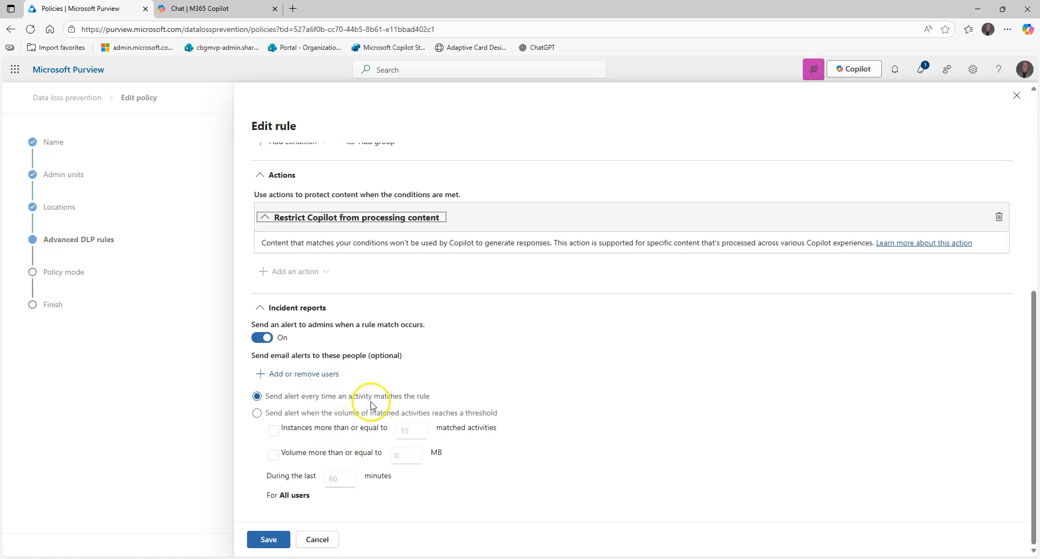
pyautogui.click(271, 539)
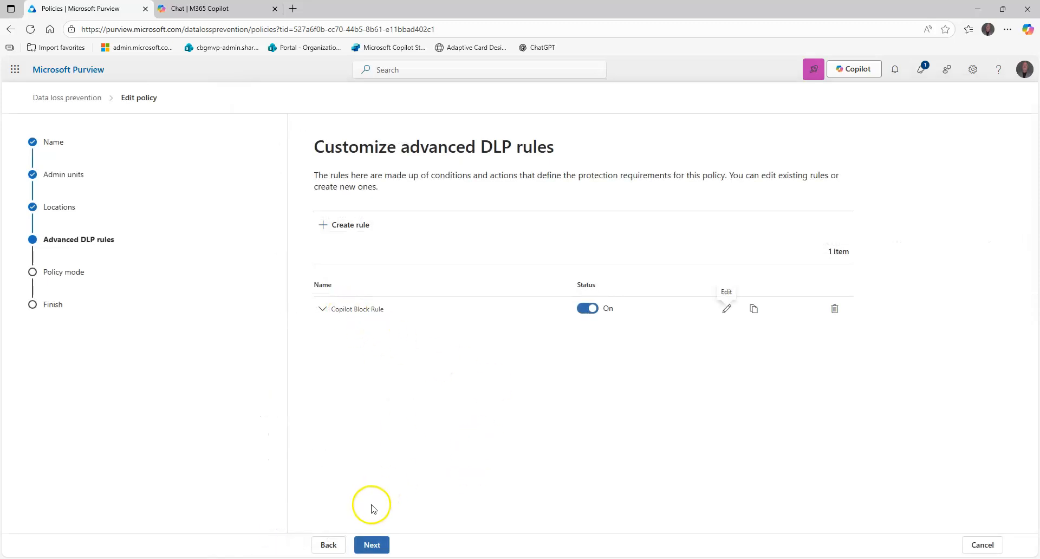
# Review the policy mode and the final summary of the Block Copilot policy, then cancel the policy editing.
pyautogui.click(372, 544)
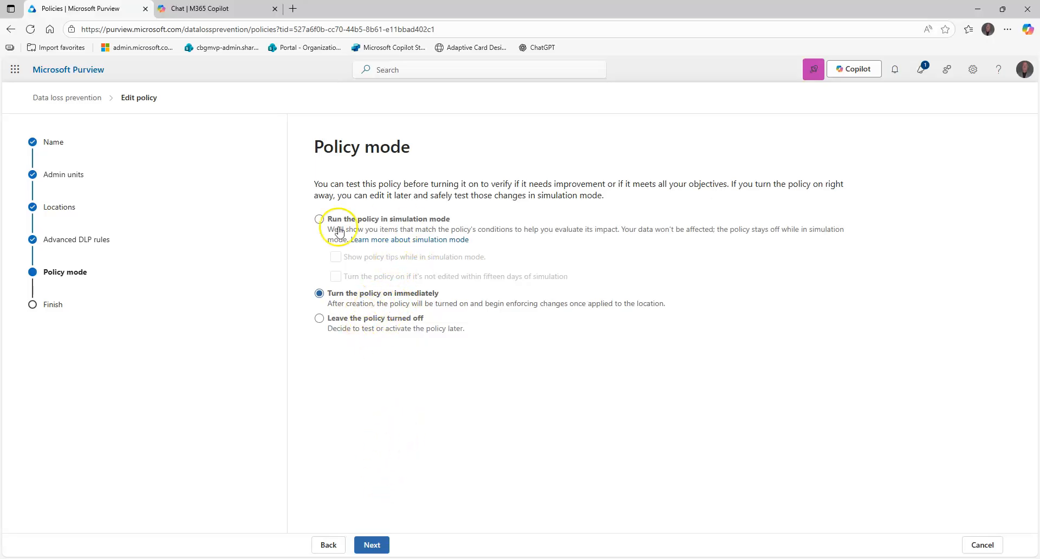
pyautogui.click(369, 547)
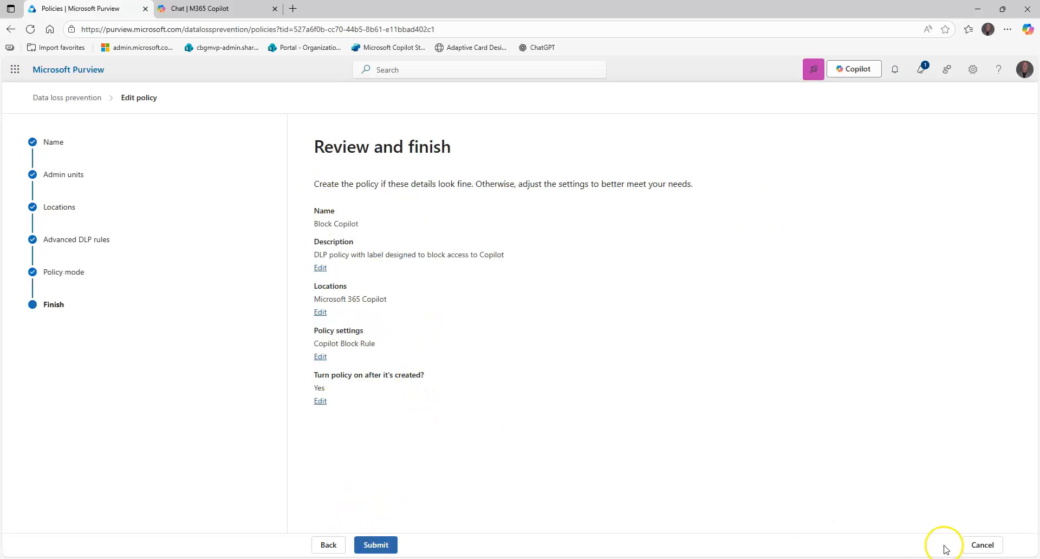
pyautogui.click(983, 544)
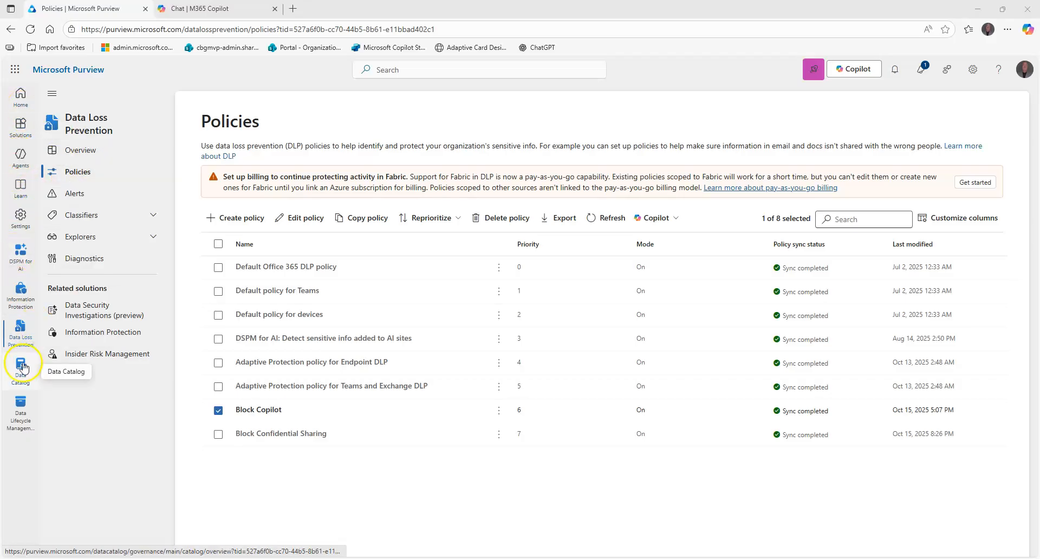
# Create an Information Protection auto-labeling policy from the Custom policy template, keeping the name Custom policy.
pyautogui.click(20, 289)
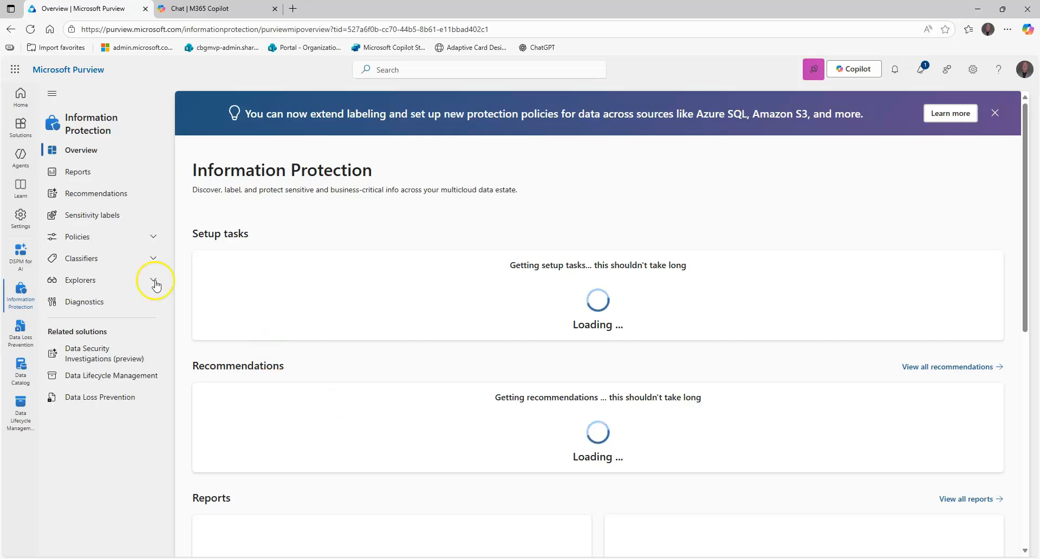
pyautogui.click(85, 243)
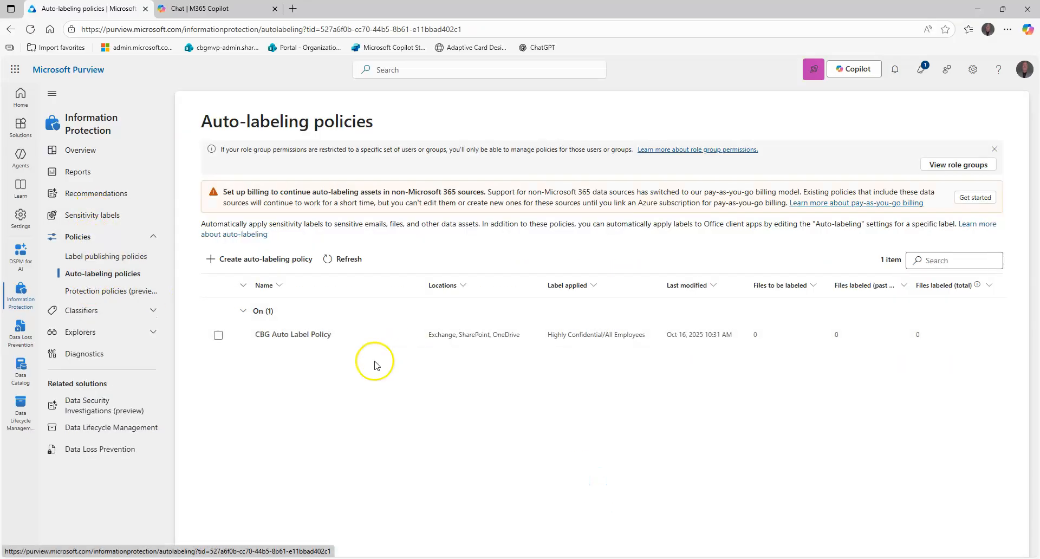
pyautogui.click(269, 258)
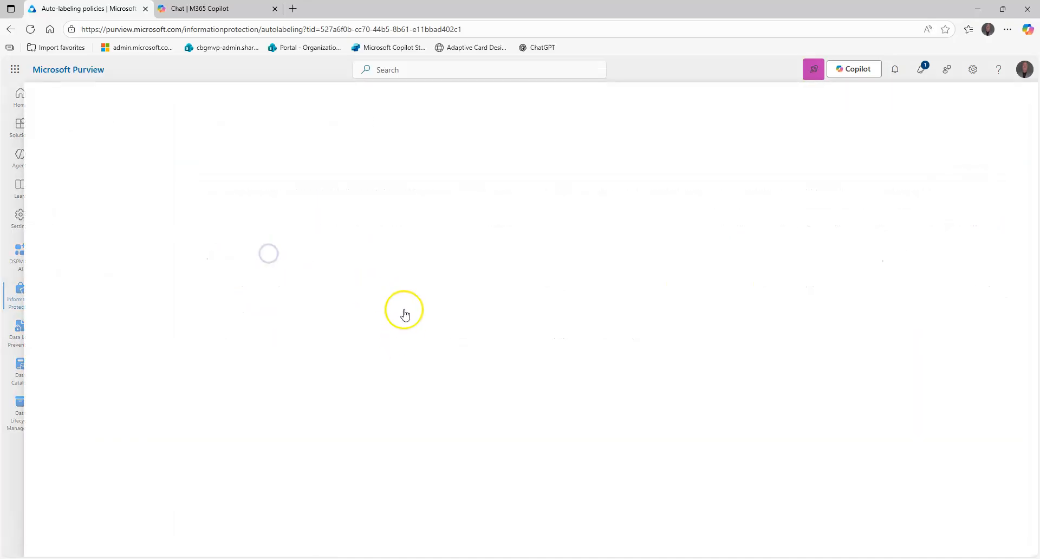
pyautogui.click(393, 407)
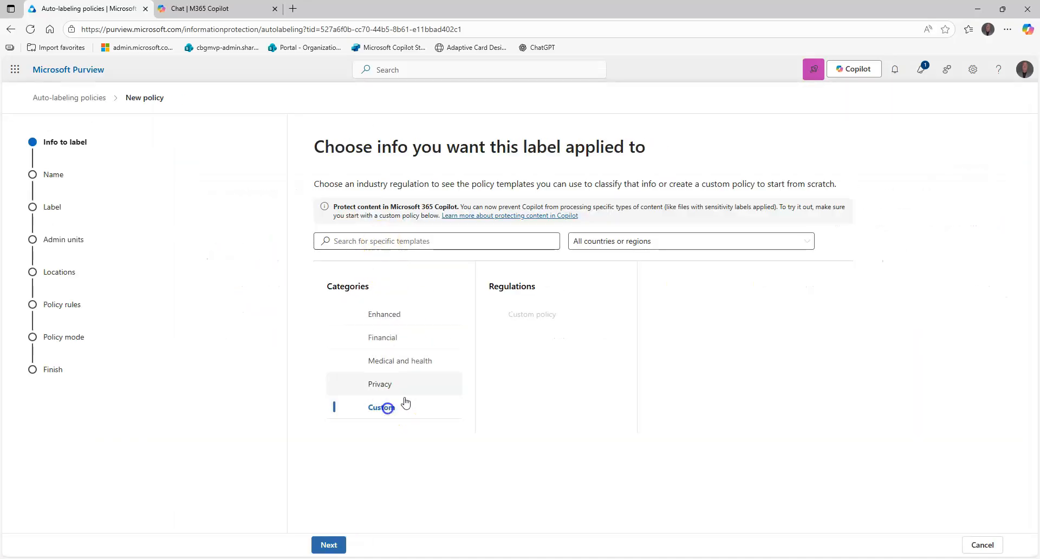
pyautogui.click(553, 320)
pyautogui.click(329, 545)
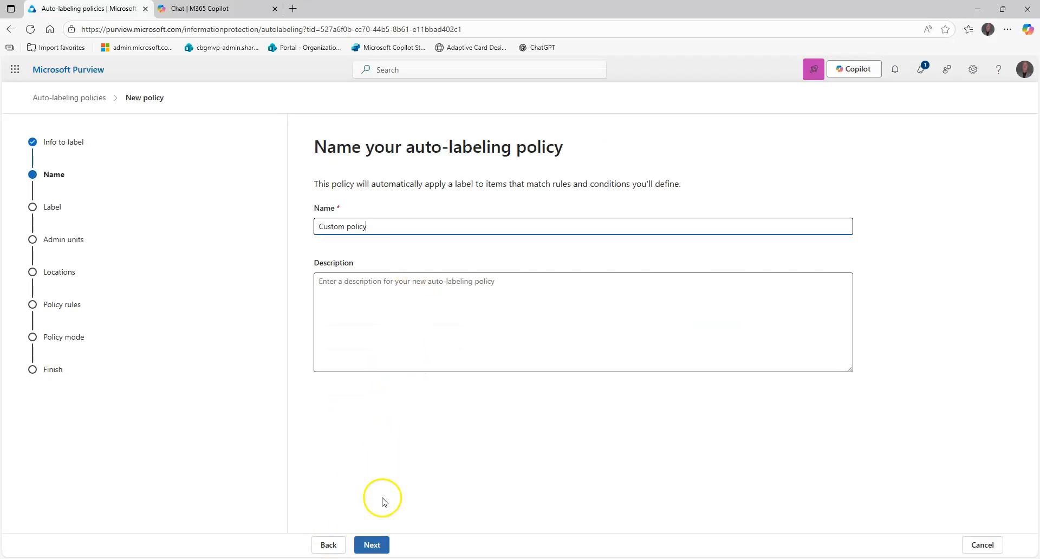
pyautogui.click(371, 545)
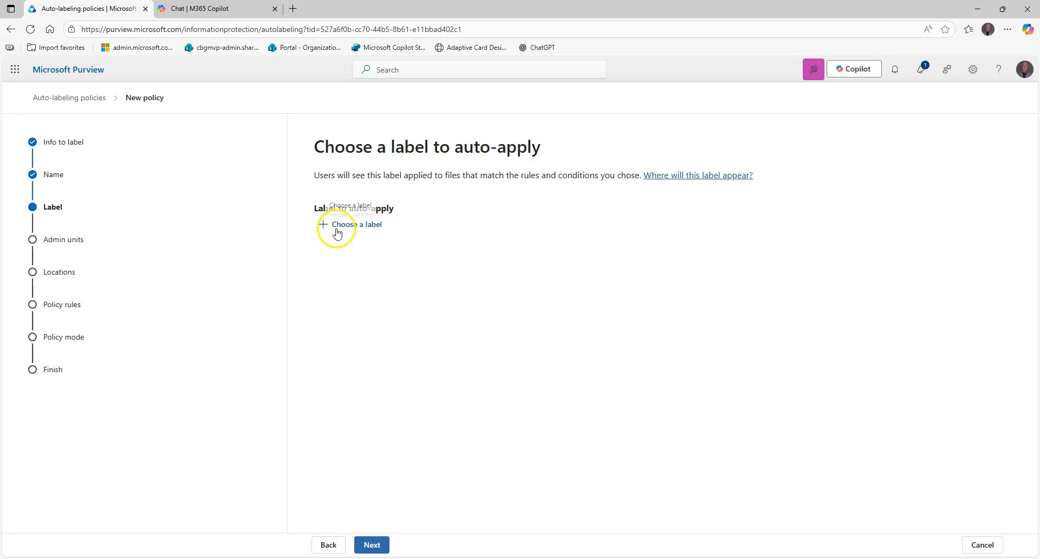
# Choose the sensitivity label that the new policy auto-applies.
pyautogui.click(336, 233)
pyautogui.click(748, 398)
pyautogui.click(748, 421)
pyautogui.click(749, 397)
pyautogui.click(748, 421)
pyautogui.click(751, 543)
pyautogui.click(372, 545)
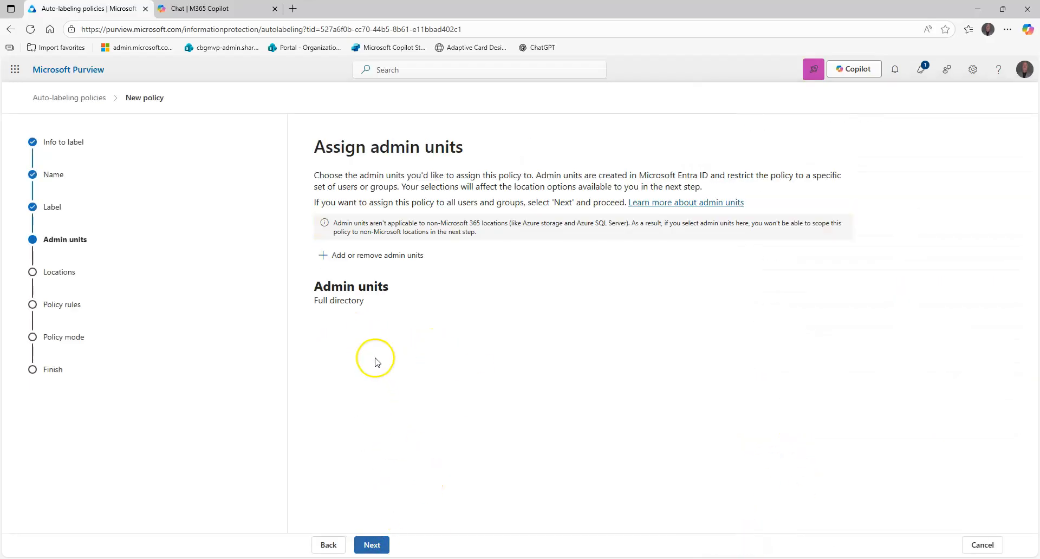
# Keep the full directory as the admin unit scope and apply the label to all SharePoint sites and OneDrive accounts.
pyautogui.click(372, 545)
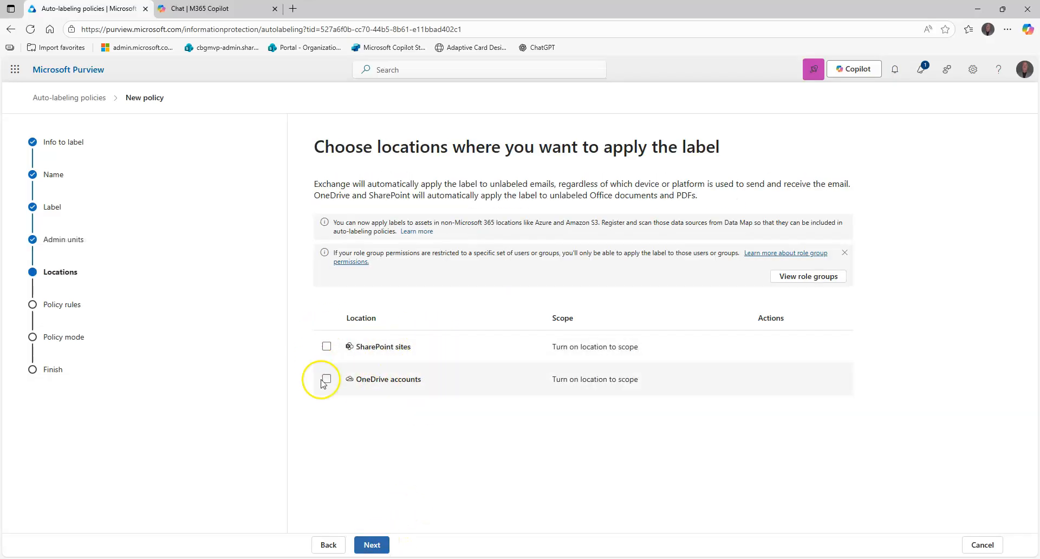
pyautogui.click(326, 347)
pyautogui.click(326, 379)
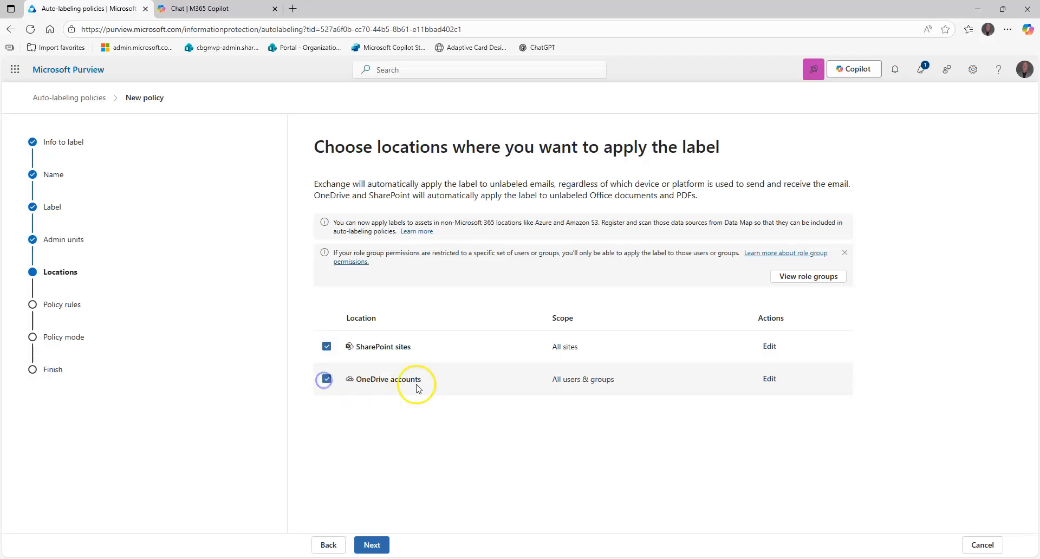
pyautogui.click(372, 544)
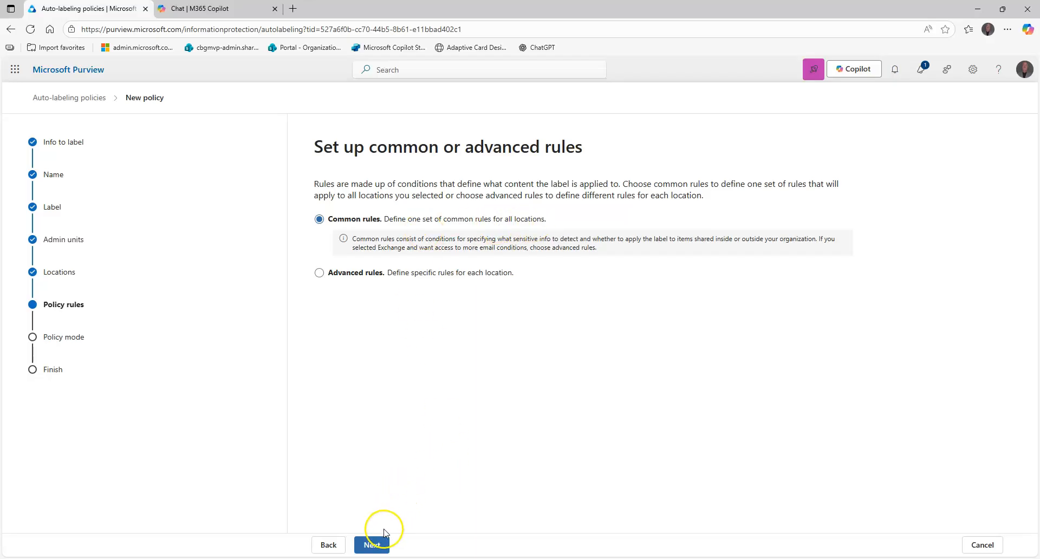
# Keep common rules for all locations and start a new rule named x with a Content contains condition.
pyautogui.click(374, 543)
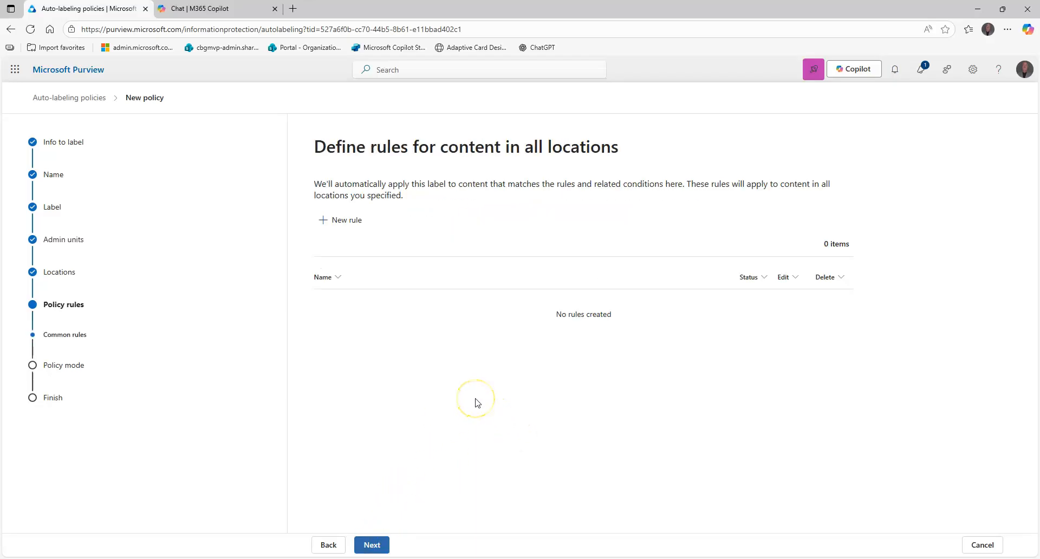
pyautogui.click(345, 221)
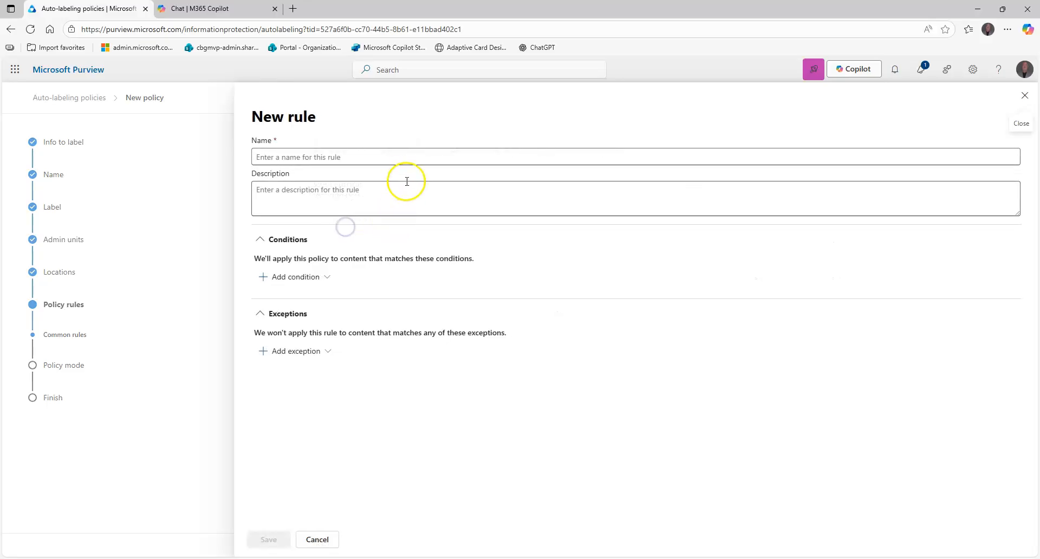
pyautogui.click(411, 159)
pyautogui.write('c')
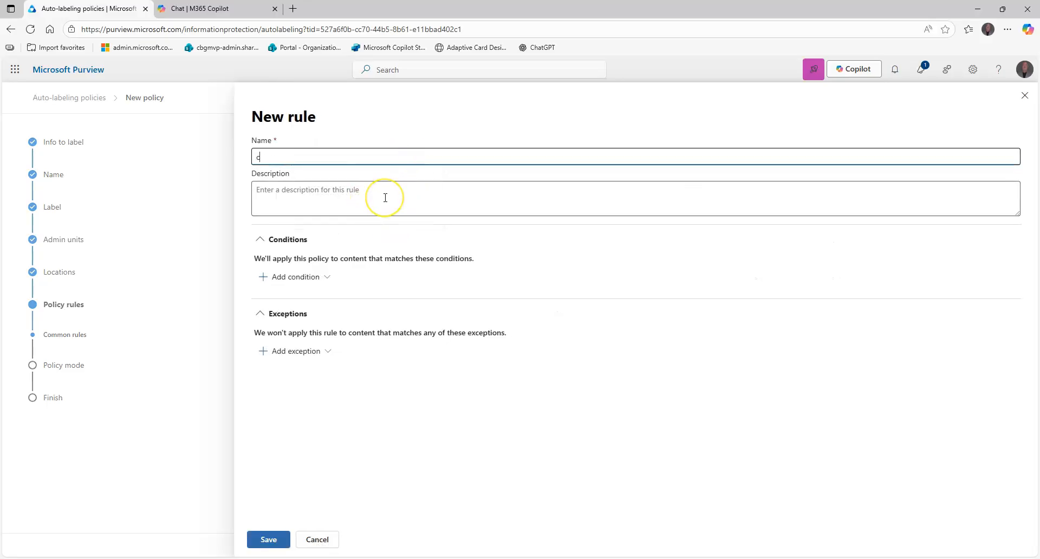
pyautogui.click(323, 277)
pyautogui.click(307, 300)
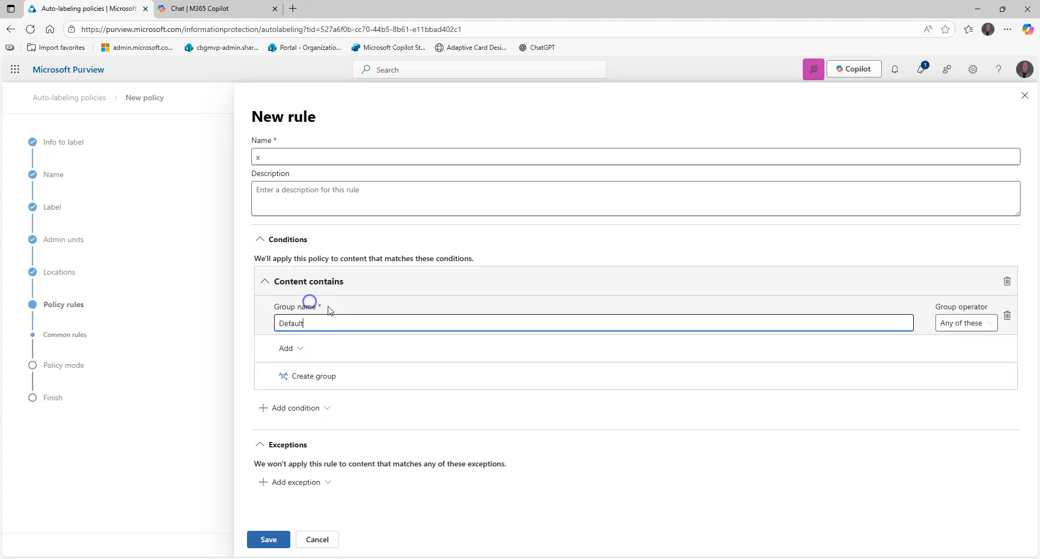
# Review the additional condition options and the sensitive info types available for the rule, then cancel the new rule.
pyautogui.click(299, 402)
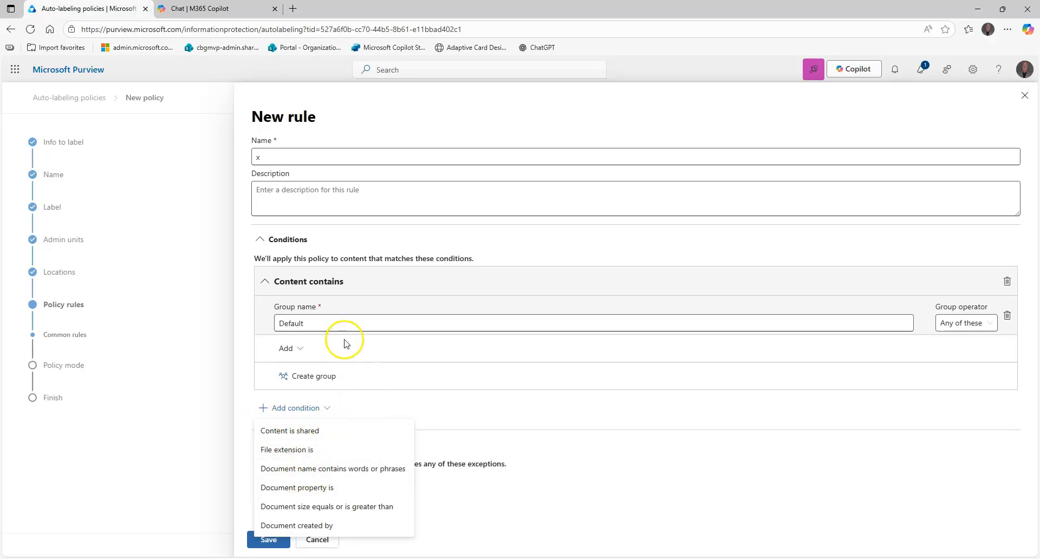
pyautogui.click(300, 349)
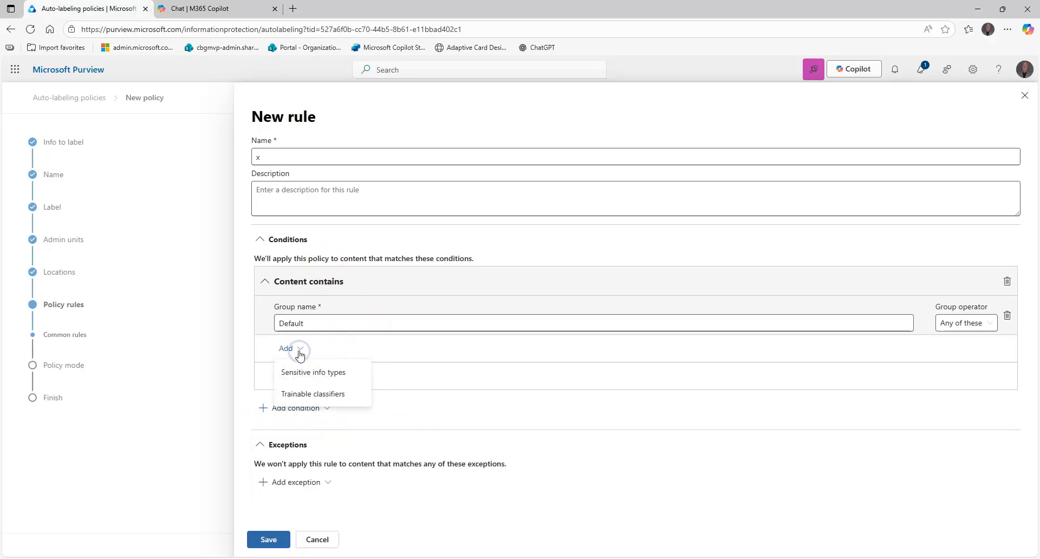
pyautogui.click(298, 372)
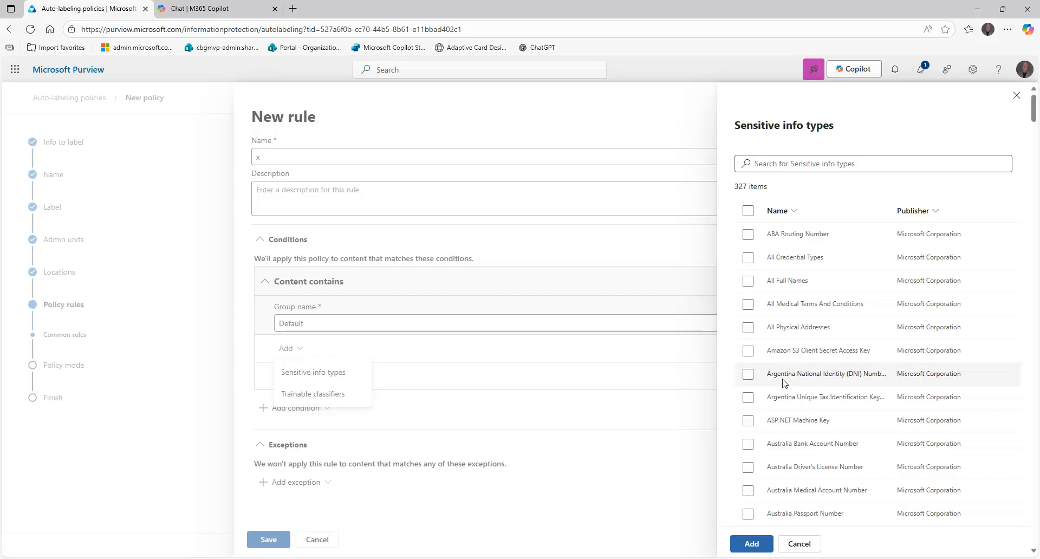
pyautogui.click(1015, 98)
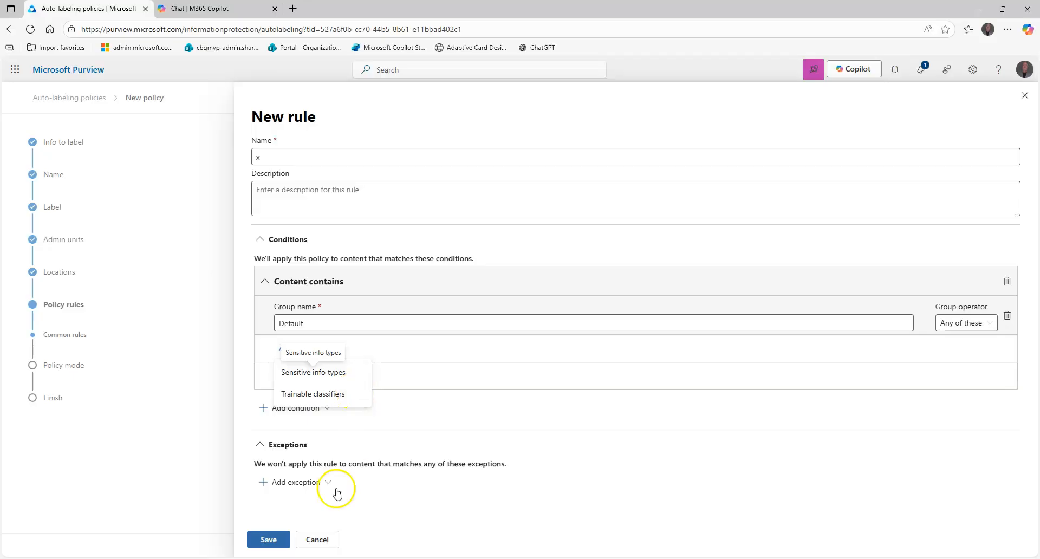
pyautogui.click(317, 540)
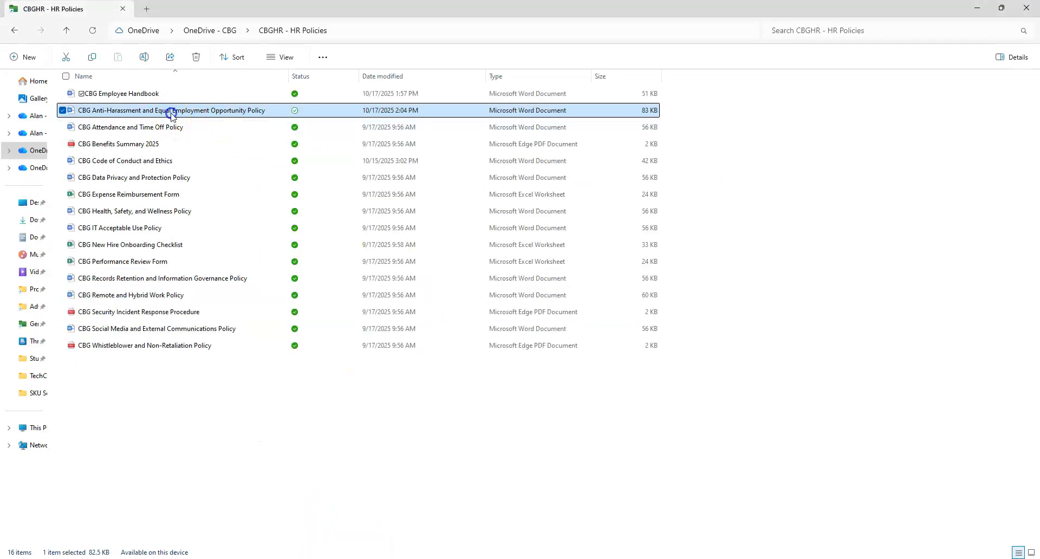
# Open the CBG Anti-Harassment and Equal Employment Opportunity Policy document in Word and inspect its sensitivity label choices.
pyautogui.doubleClick(172, 112)
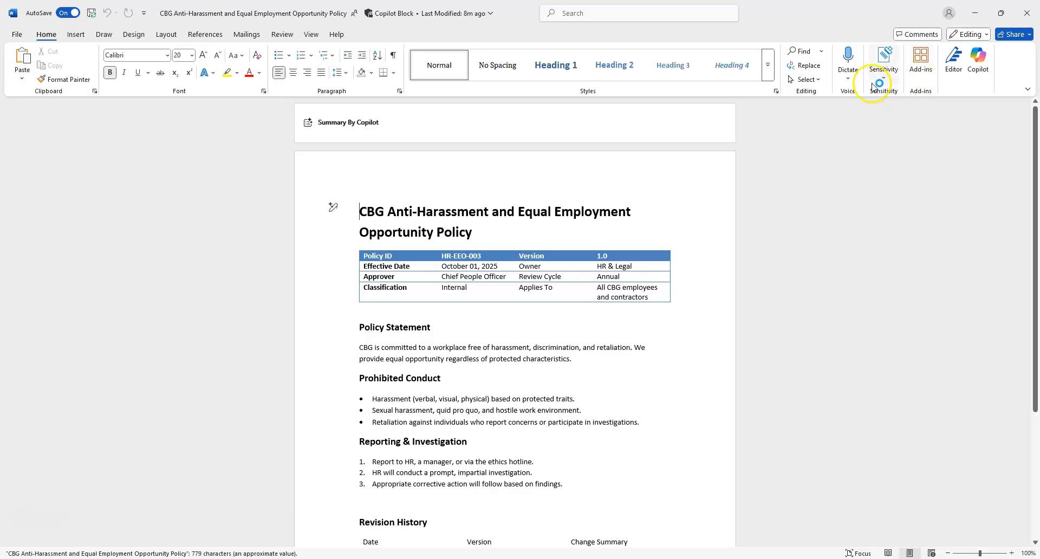
pyautogui.click(477, 13)
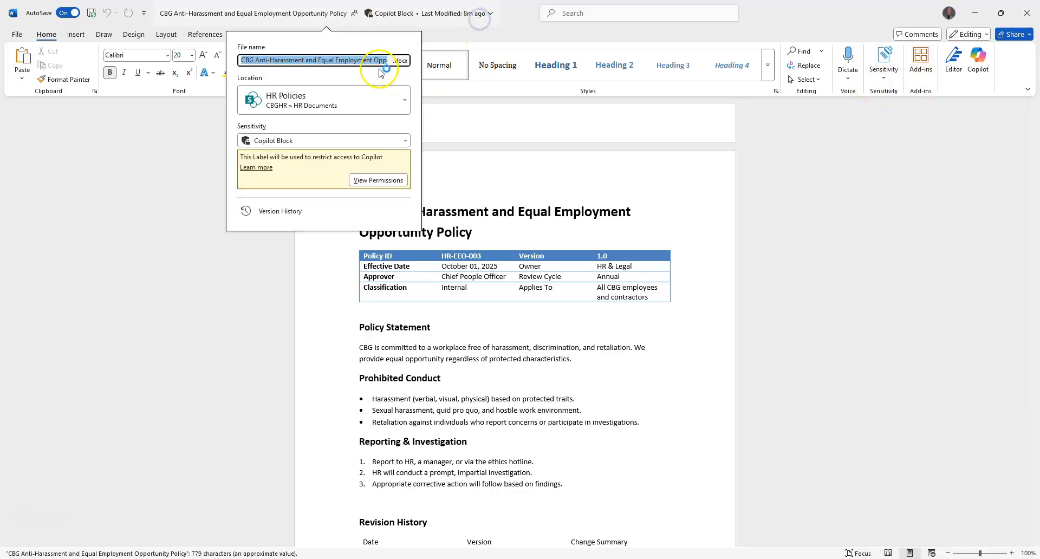
pyautogui.click(317, 140)
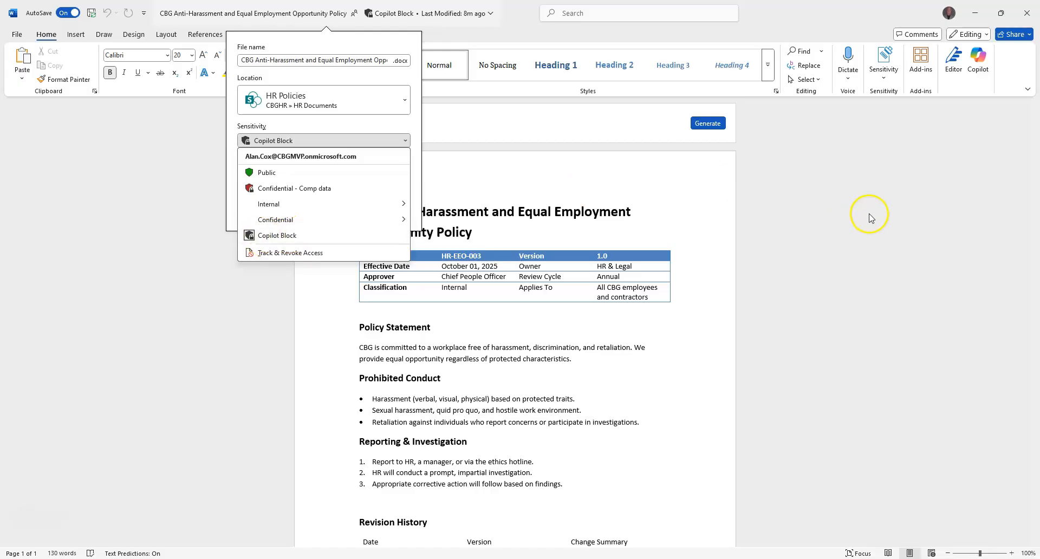
pyautogui.click(887, 205)
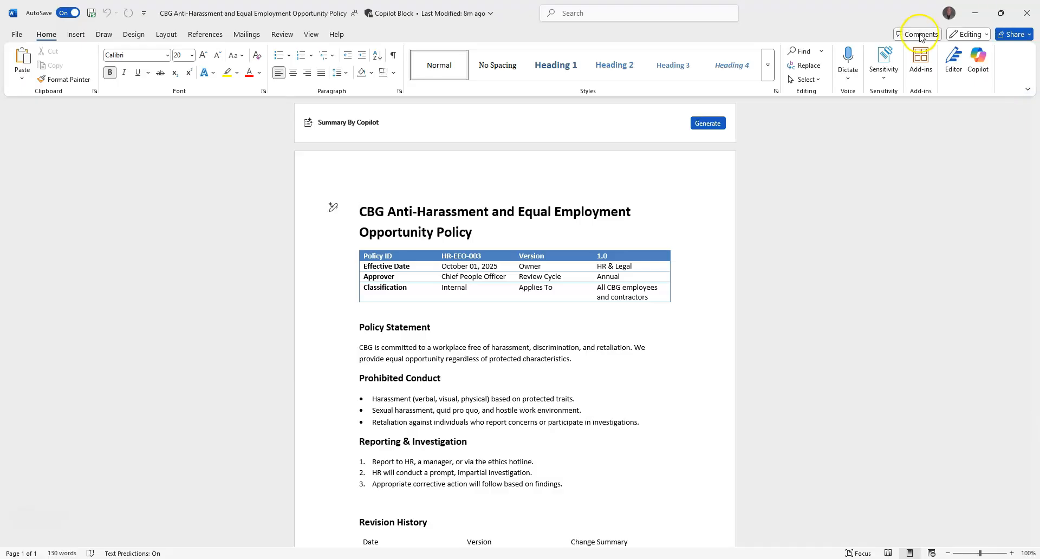
pyautogui.click(975, 13)
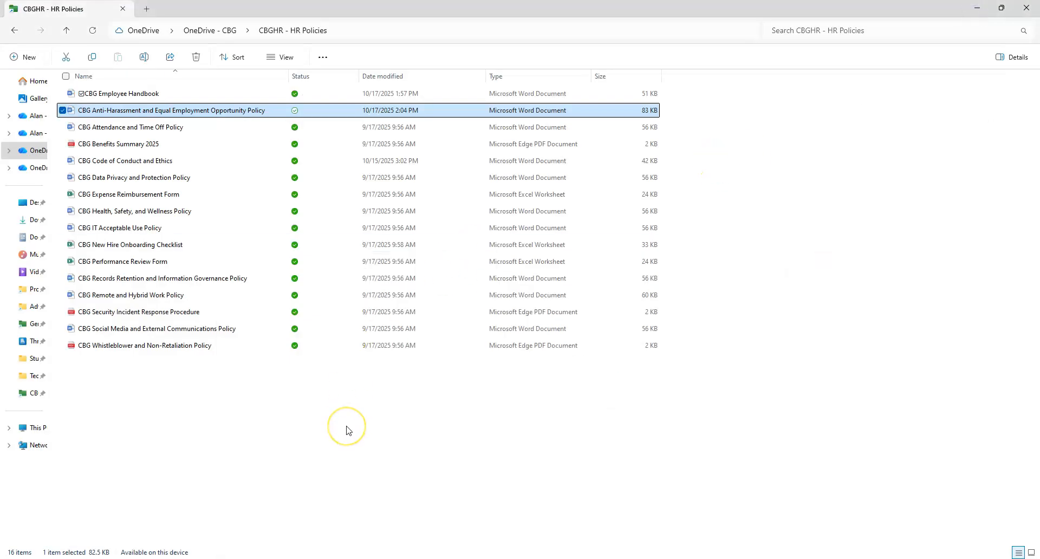